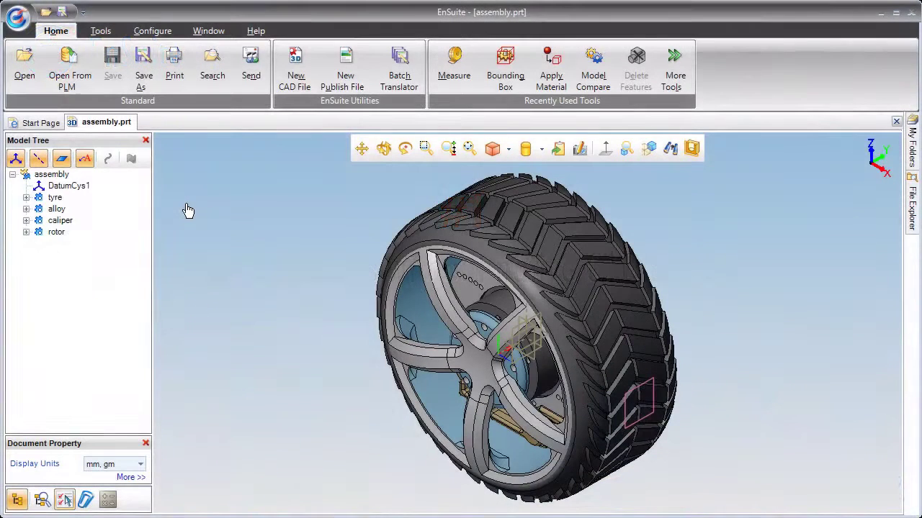
# Open the CATIA V5 part 8B472016F31.CATPart and rotate it to read its annotations and dimensions.
pyautogui.click(31, 75)
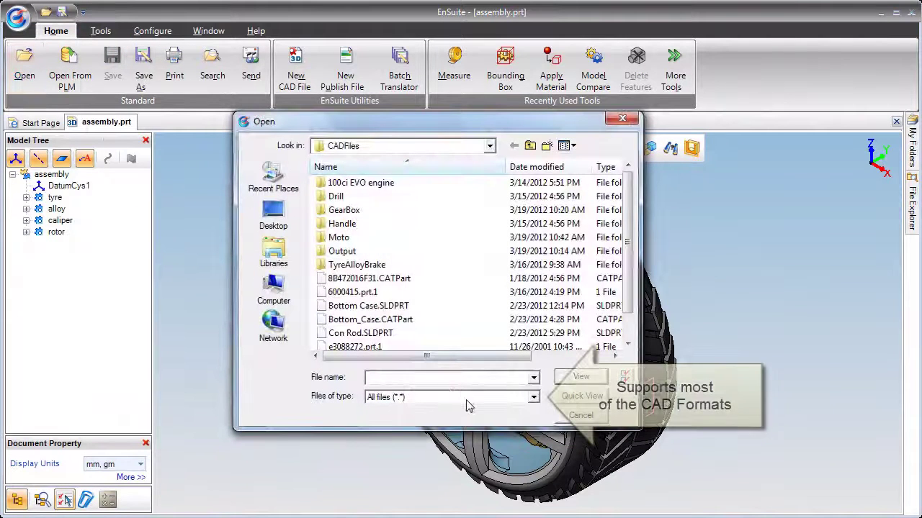
pyautogui.click(467, 397)
pyautogui.click(496, 170)
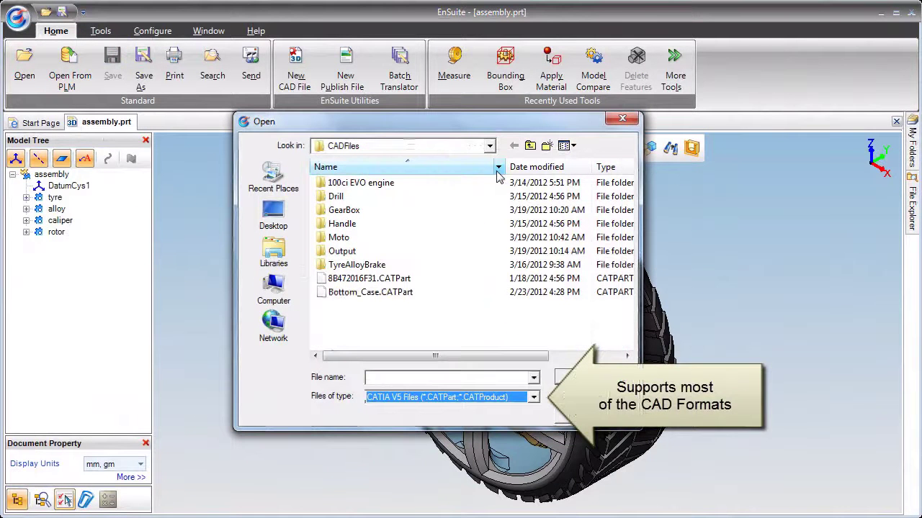
pyautogui.click(404, 279)
pyautogui.click(579, 377)
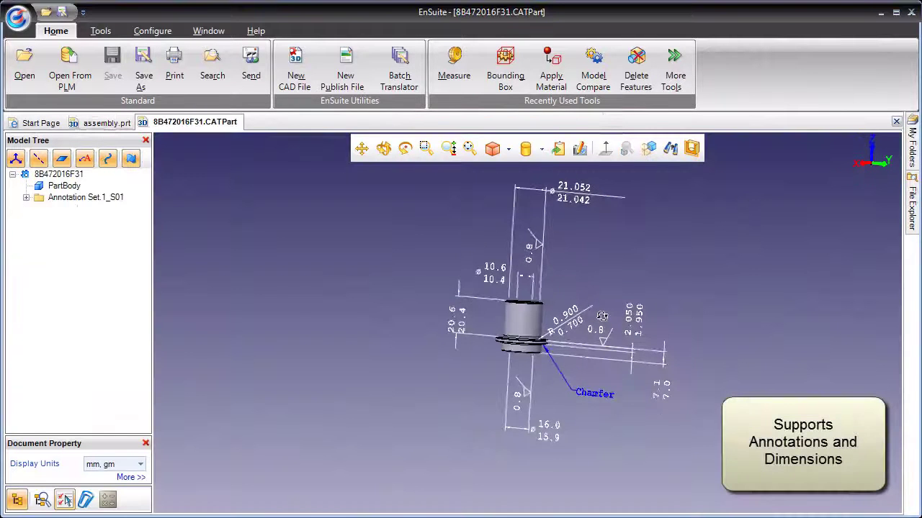
pyautogui.moveTo(602, 317); pyautogui.dragTo(627, 355, button='middle')
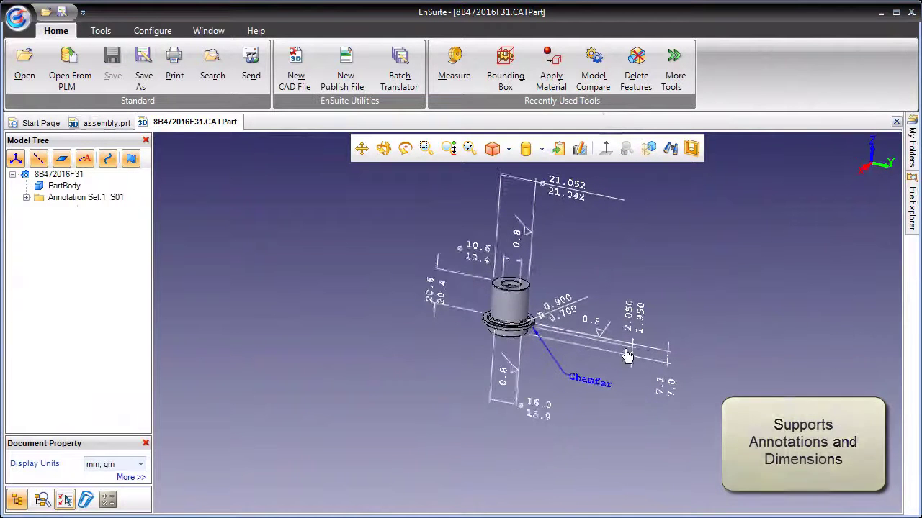
# Load engine.asm.1 from the Drill folder with confirmed load settings, and expand its CRANK and PISTON components.
pyautogui.click(28, 62)
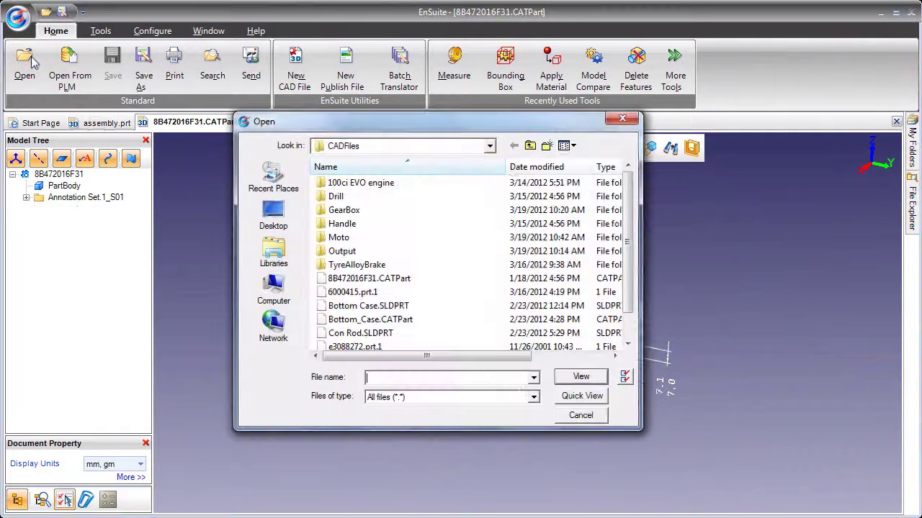
pyautogui.doubleClick(375, 197)
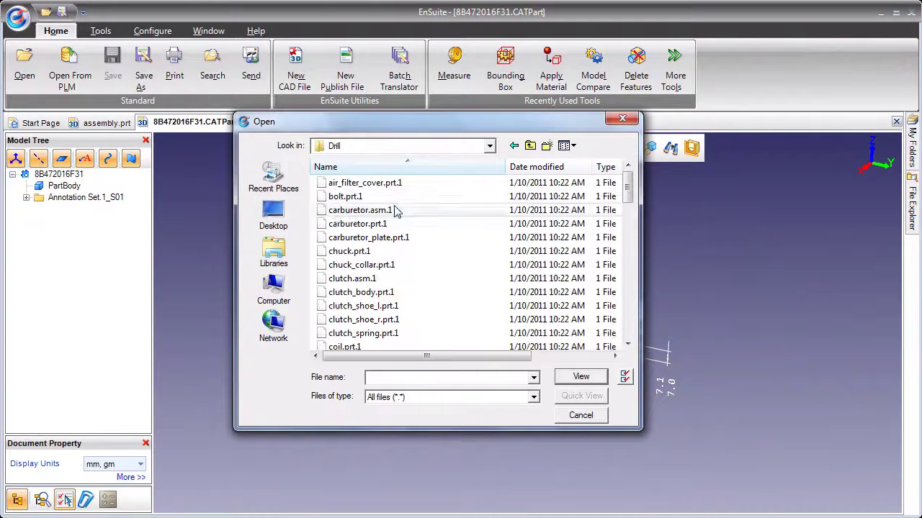
pyautogui.moveTo(630, 187); pyautogui.dragTo(630, 233)
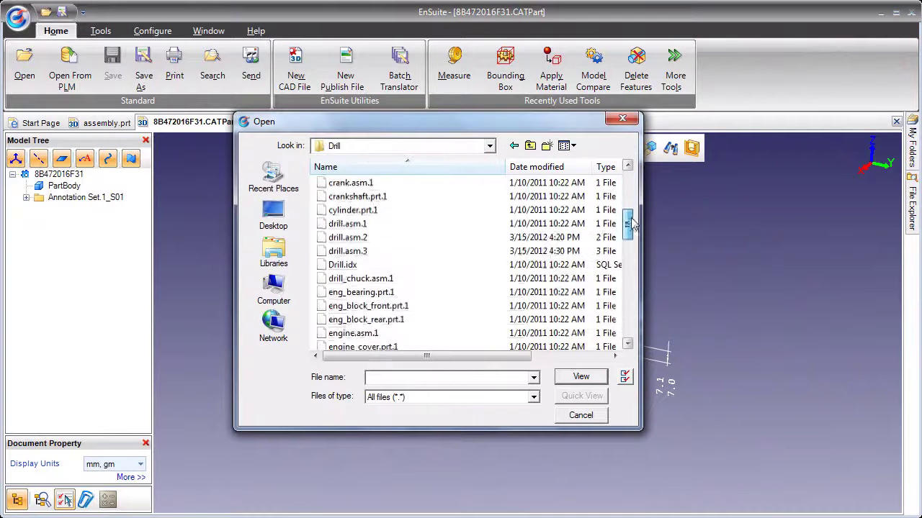
pyautogui.click(421, 294)
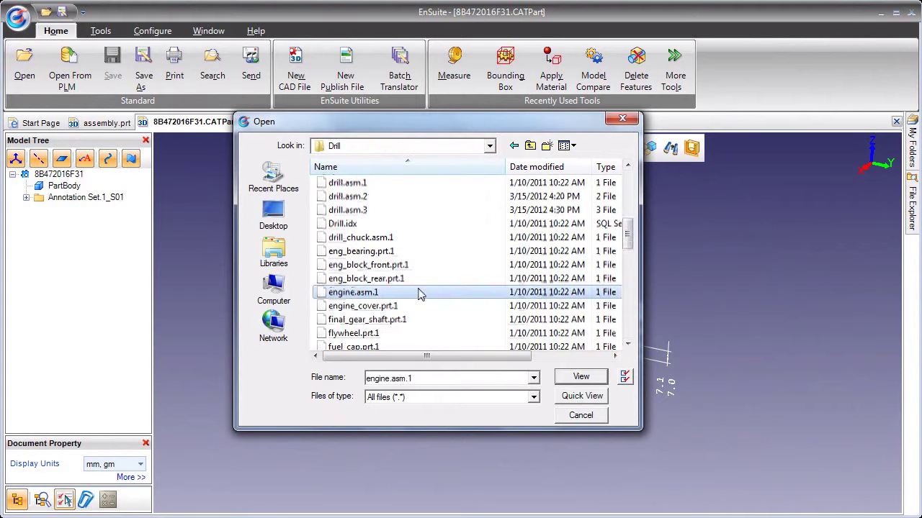
pyautogui.click(624, 377)
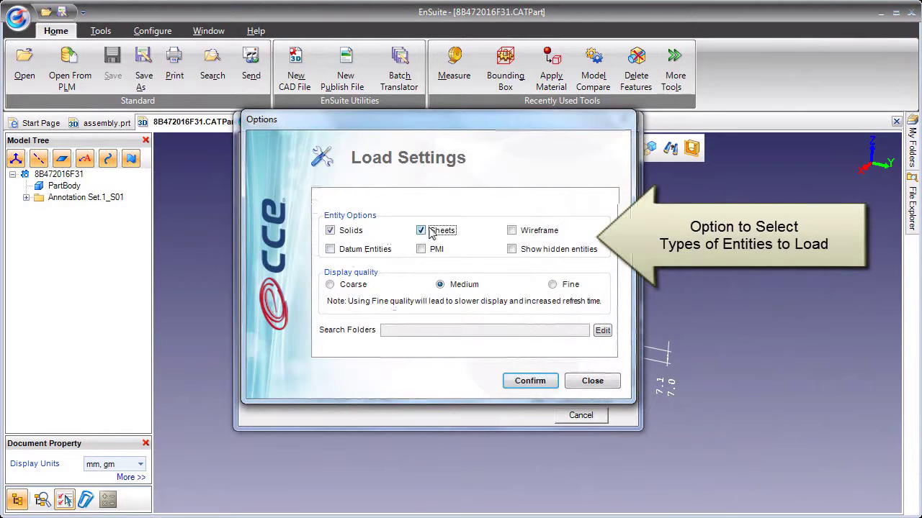
pyautogui.click(530, 381)
pyautogui.click(583, 379)
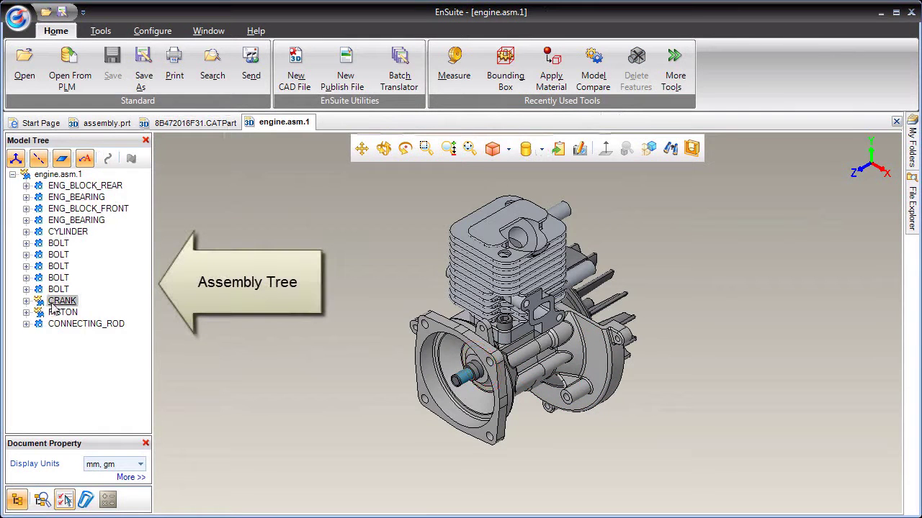
pyautogui.click(26, 301)
pyautogui.click(26, 335)
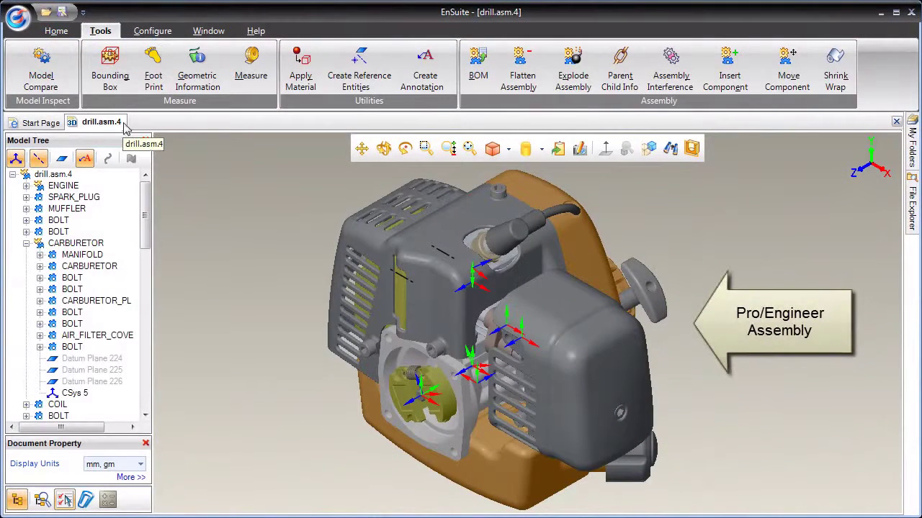
# Insert the CATIA V5 gearbox.CATProduct as a component into the drill assembly, then orbit and zoom to view it.
pyautogui.click(730, 79)
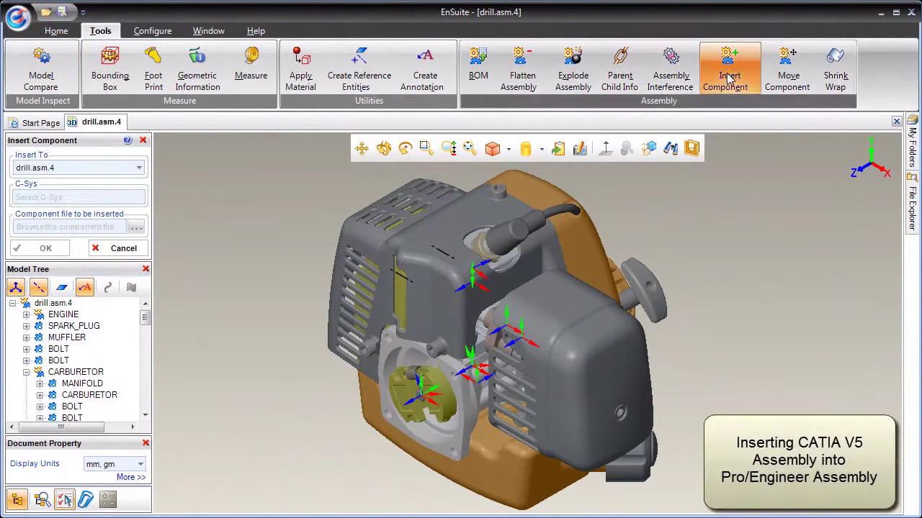
pyautogui.click(137, 226)
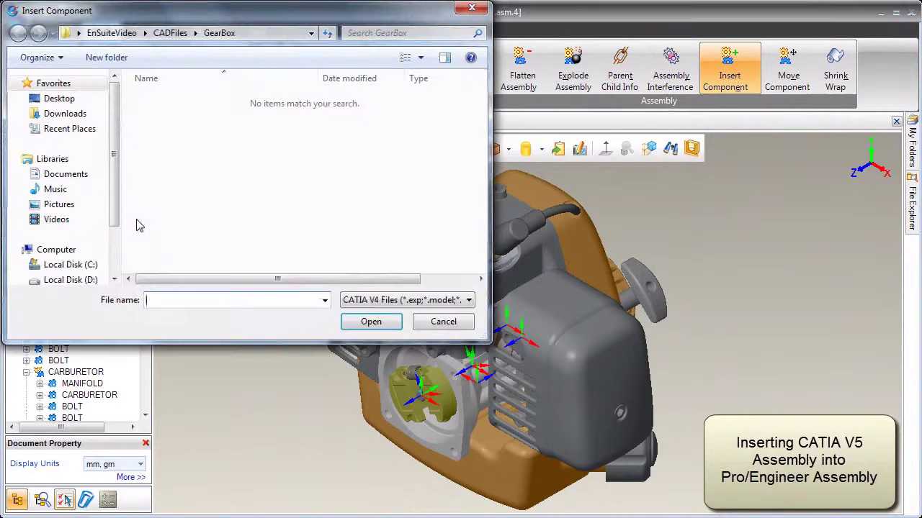
pyautogui.click(409, 301)
pyautogui.click(407, 322)
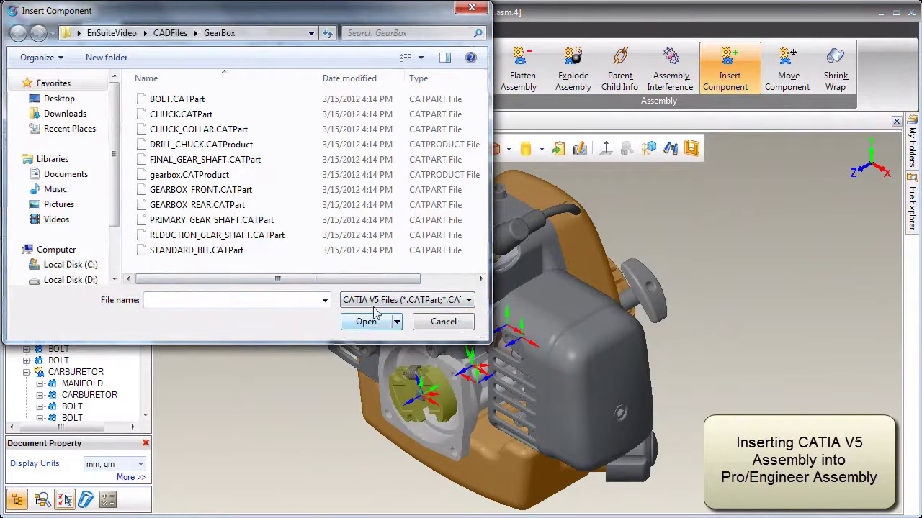
pyautogui.click(216, 175)
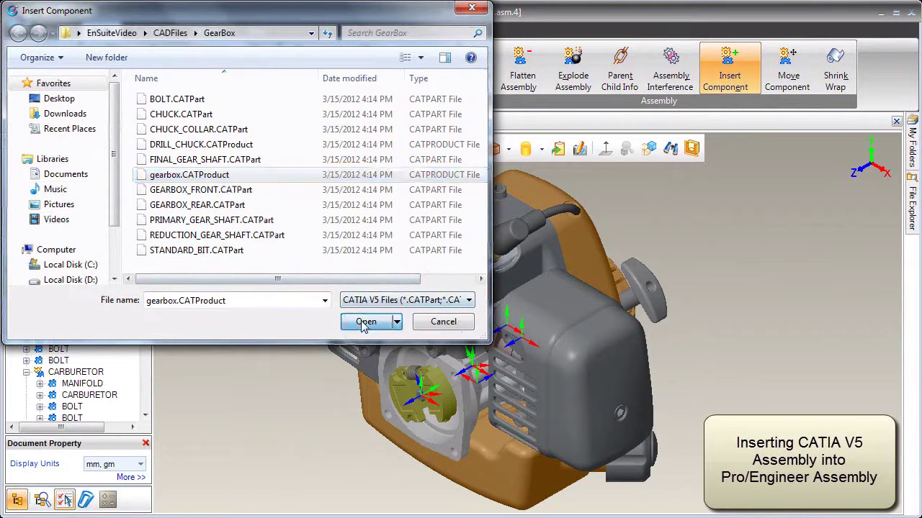
pyautogui.click(366, 322)
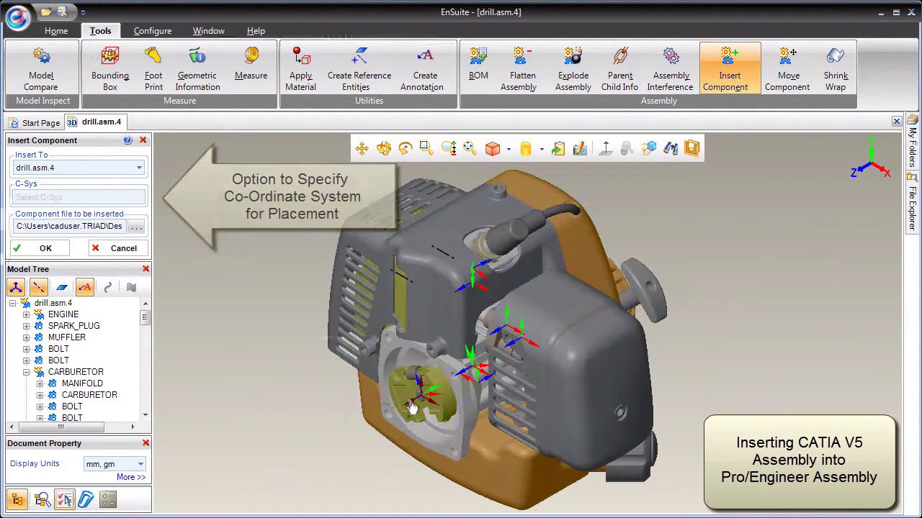
pyautogui.click(59, 250)
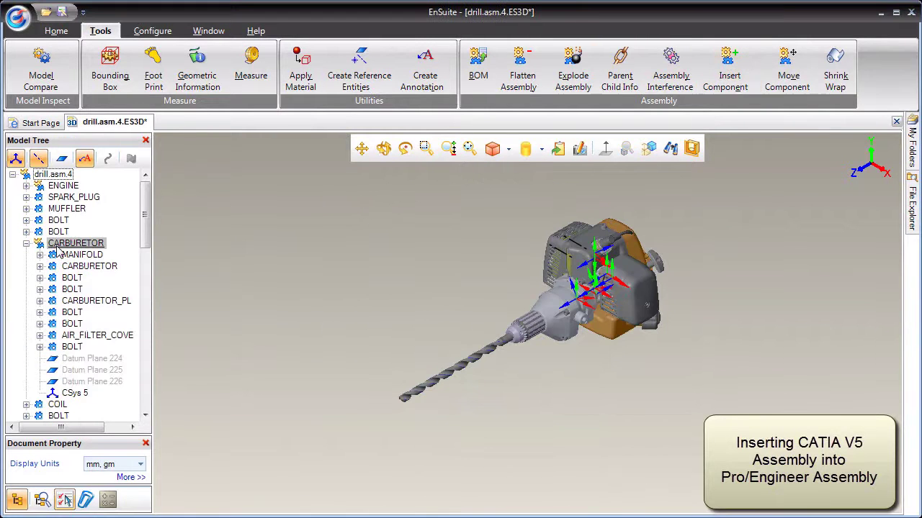
pyautogui.moveTo(526, 317); pyautogui.dragTo(567, 304, button='middle')
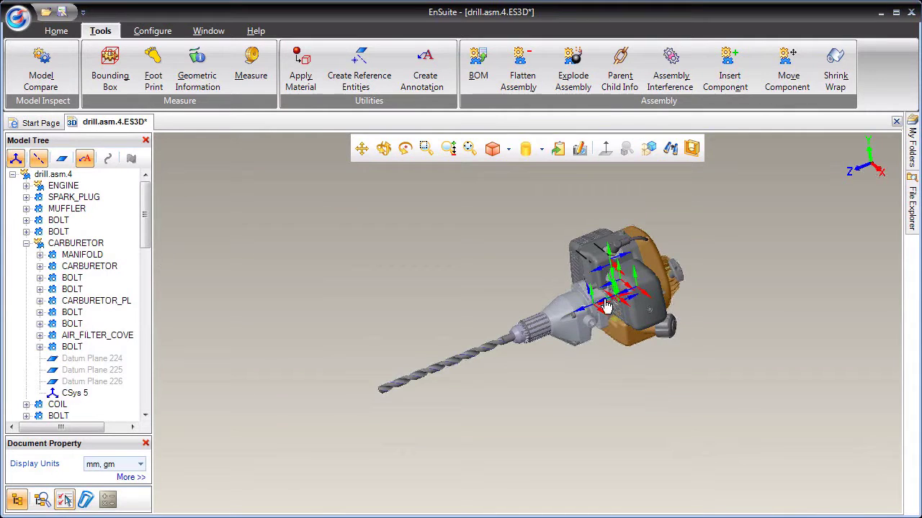
pyautogui.scroll(3, 606, 307)
pyautogui.scroll(3, 606, 307)
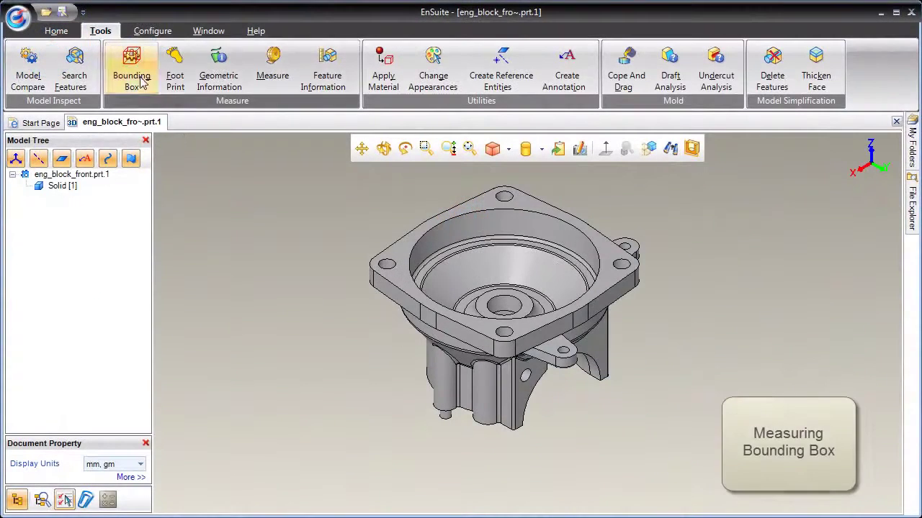
# Fit an 86.5 × 86.25 × 50 mm bounding box around eng_block_front, then start the Measure tool.
pyautogui.click(133, 72)
pyautogui.moveTo(332, 286); pyautogui.dragTo(303, 286, button='middle')
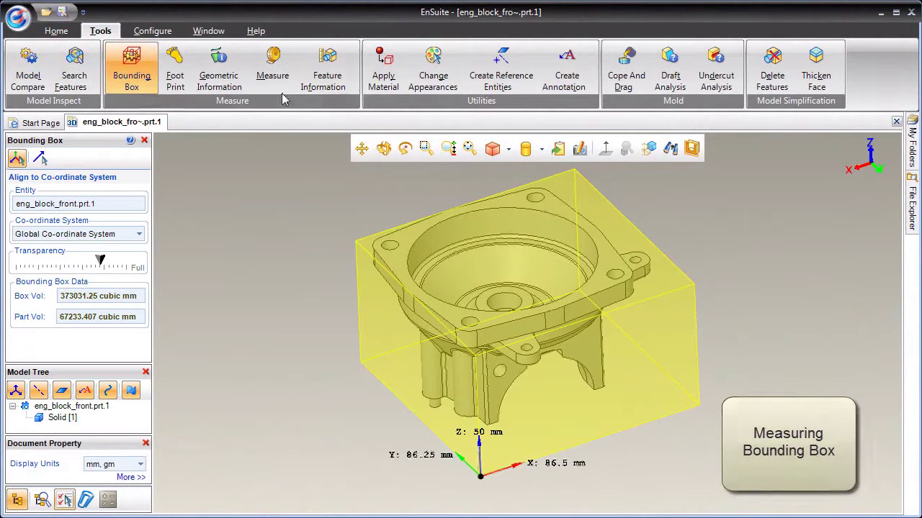
pyautogui.click(272, 72)
pyautogui.scroll(5, 471, 332)
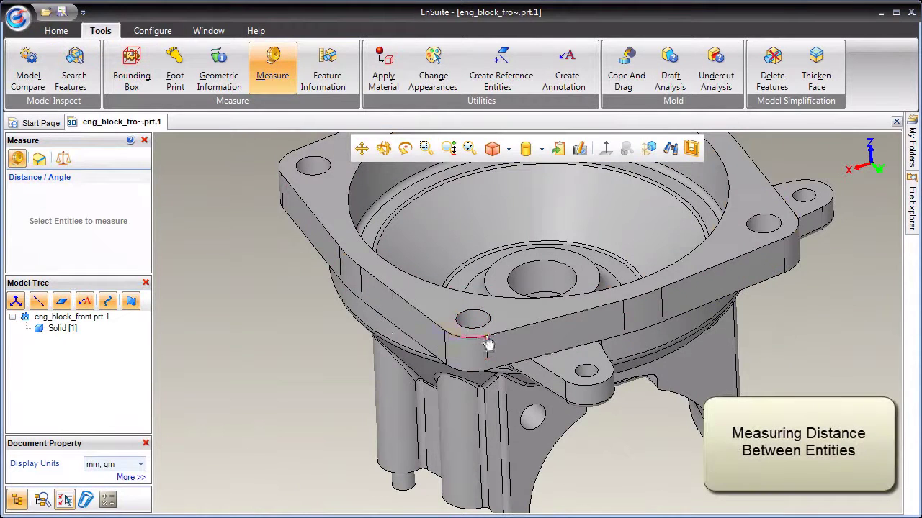
# Measure 58.709 mm between two engine block corners and 47 mm between two opposite faces.
pyautogui.click(487, 339)
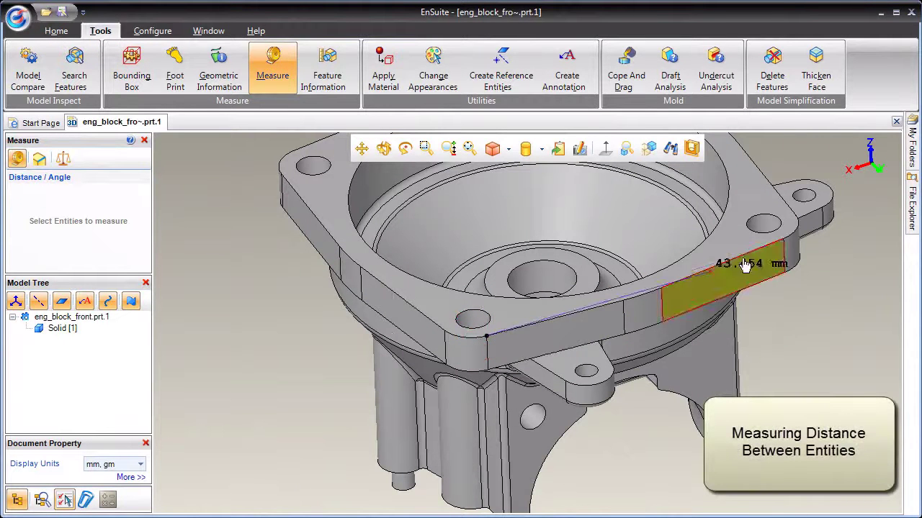
pyautogui.click(783, 241)
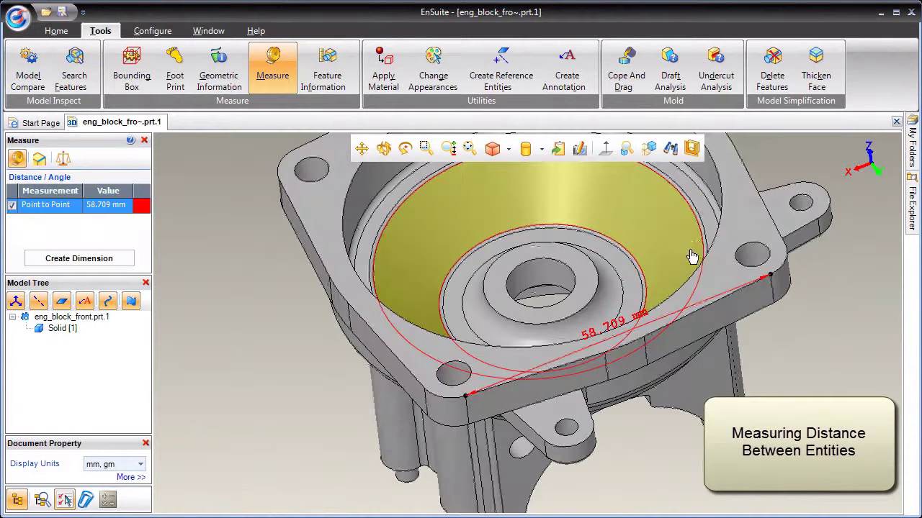
pyautogui.scroll(-2, 680, 308)
pyautogui.moveTo(681, 308); pyautogui.dragTo(567, 442, button='middle')
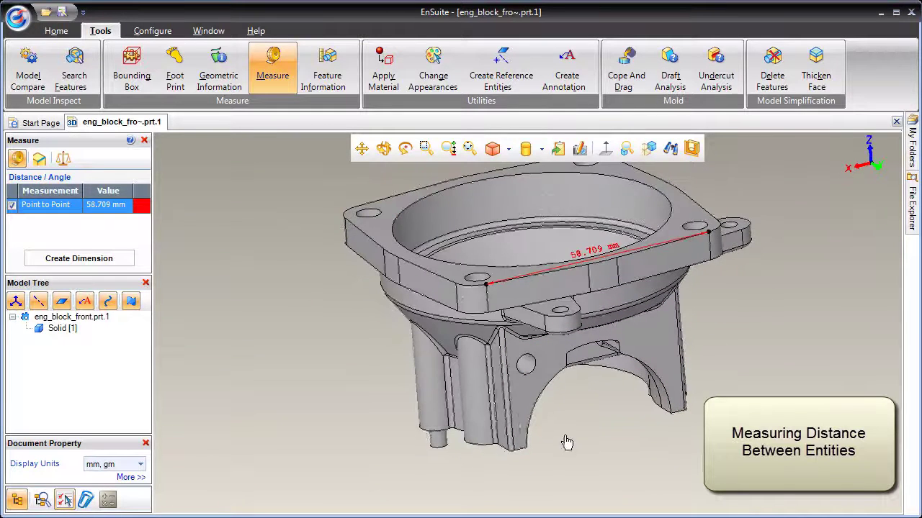
pyautogui.click(504, 451)
pyautogui.moveTo(622, 442); pyautogui.dragTo(527, 457, button='middle')
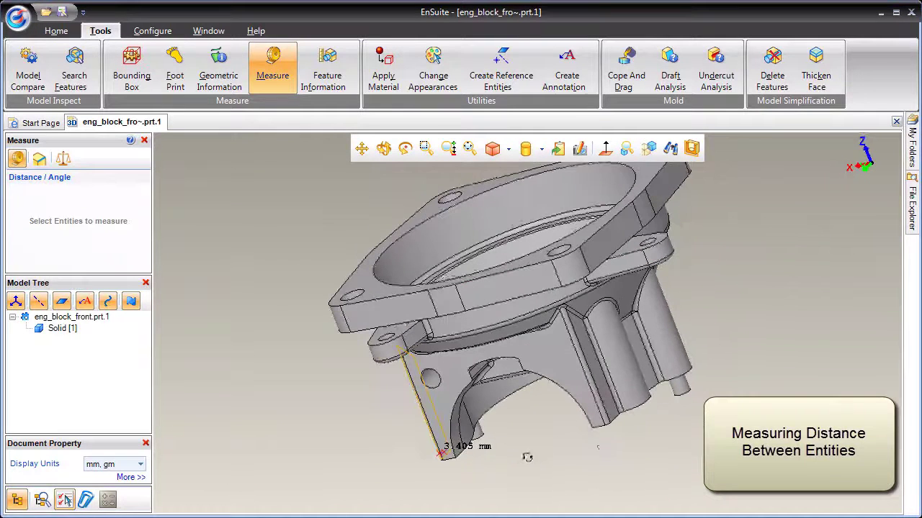
pyautogui.click(608, 428)
pyautogui.scroll(2, 534, 447)
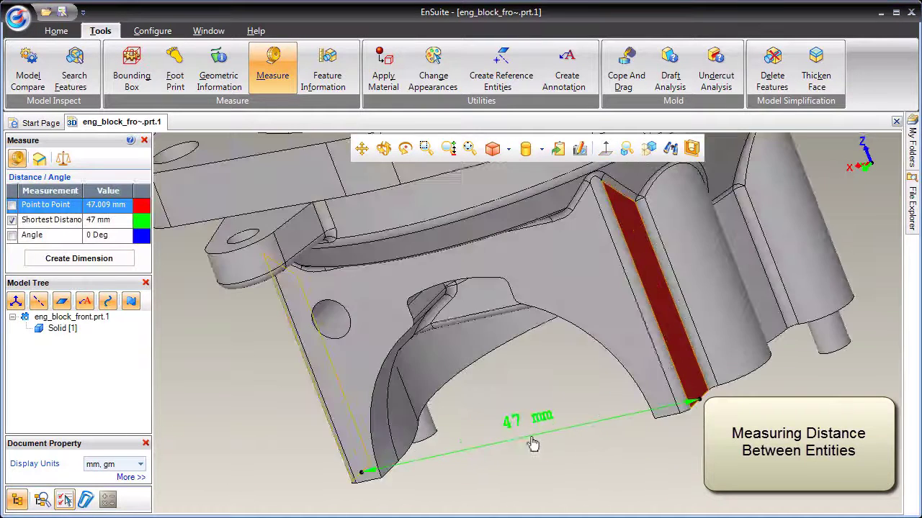
pyautogui.scroll(1, 555, 426)
pyautogui.scroll(-3, 555, 426)
# Measure the 57.5 mm centre distance between two mounting holes and orbit to a top-down view.
pyautogui.moveTo(555, 426)
pyautogui.mouseDown(button='middle')
pyautogui.moveTo(574, 437)
pyautogui.moveTo(458, 230)
pyautogui.mouseUp(button='middle')
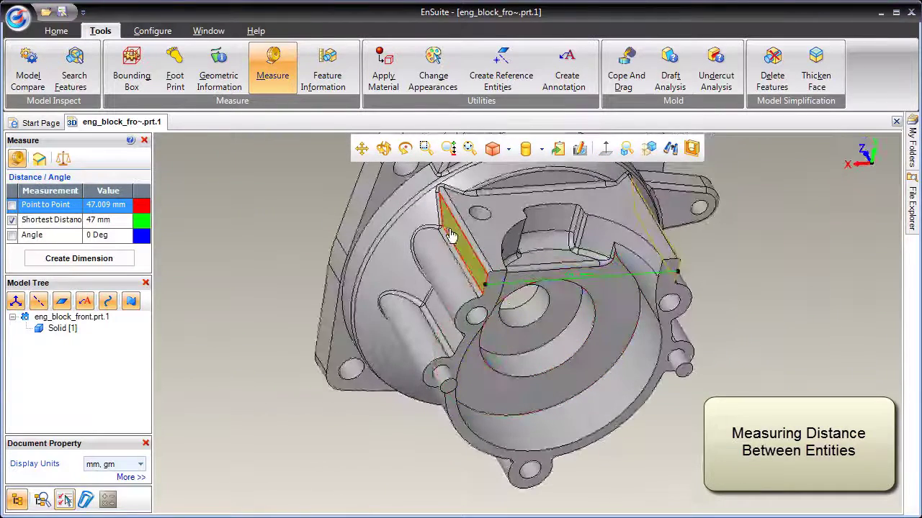
pyautogui.click(459, 228)
pyautogui.click(479, 218)
pyautogui.scroll(1, 475, 223)
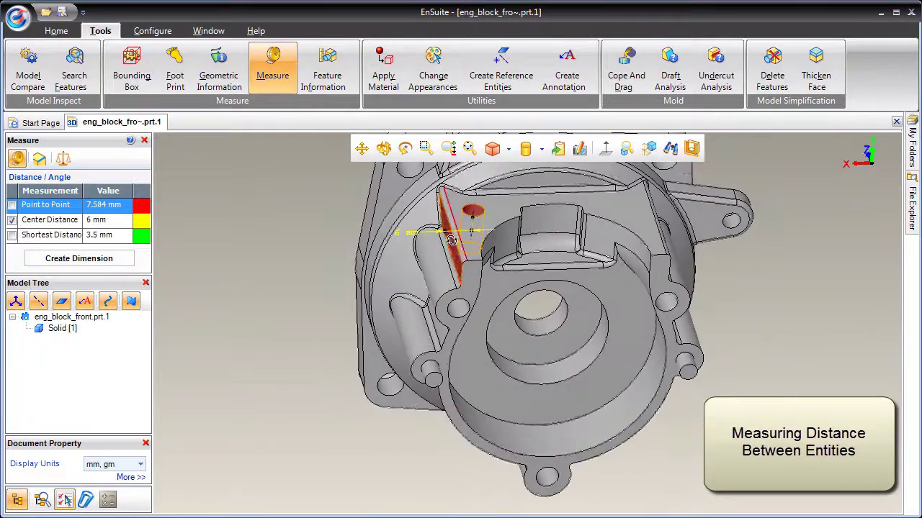
pyautogui.scroll(1, 453, 234)
pyautogui.scroll(-2, 452, 241)
pyautogui.scroll(-2, 452, 238)
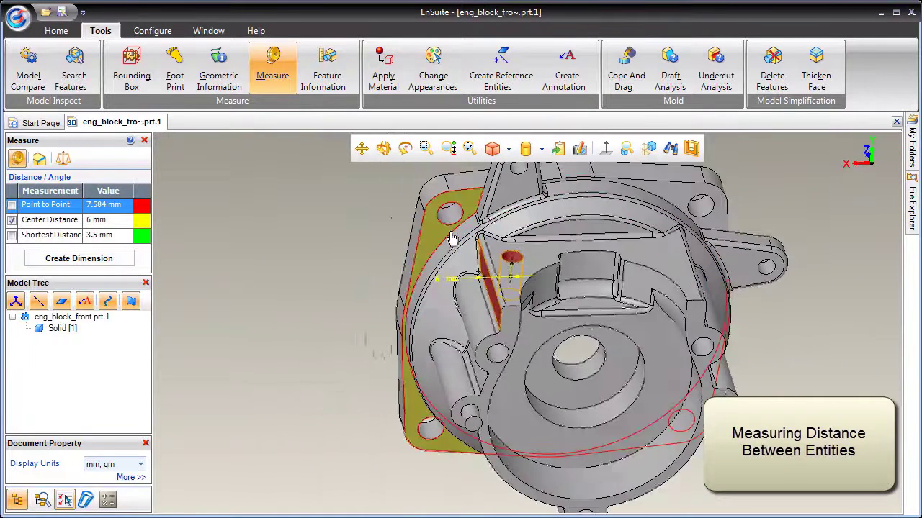
pyautogui.click(454, 219)
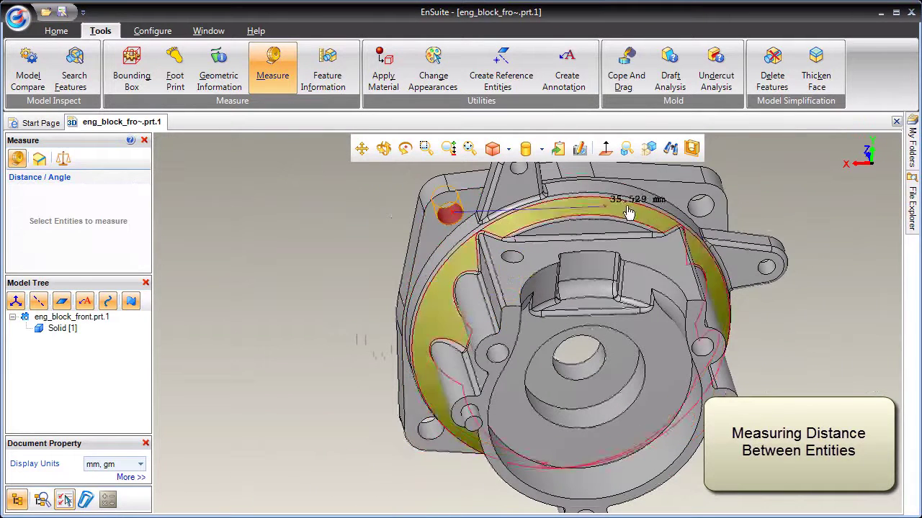
pyautogui.click(709, 209)
pyautogui.moveTo(710, 257)
pyautogui.mouseDown(button='middle')
pyautogui.moveTo(584, 167)
pyautogui.moveTo(585, 267)
pyautogui.mouseUp(button='middle')
pyautogui.scroll(3, 585, 266)
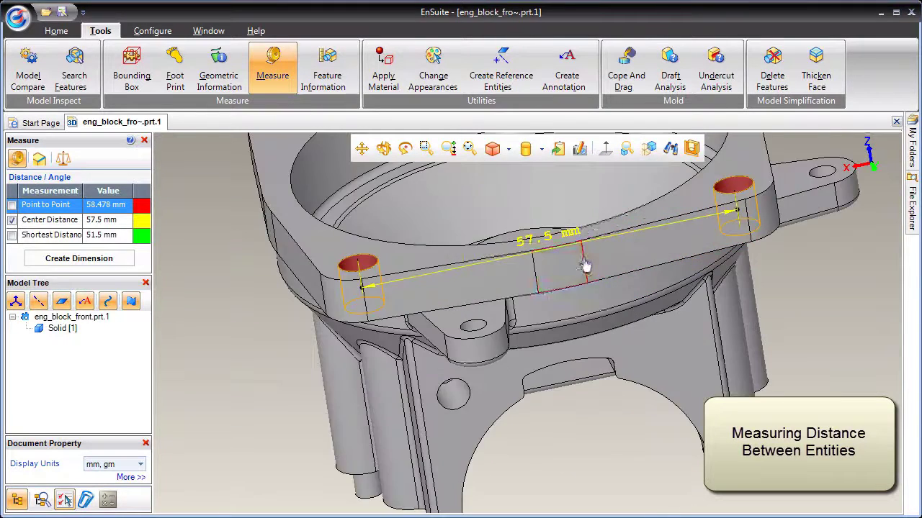
pyautogui.scroll(-3, 584, 265)
pyautogui.moveTo(528, 222)
pyautogui.mouseDown(button='middle')
pyautogui.moveTo(587, 329)
pyautogui.moveTo(500, 241)
pyautogui.moveTo(546, 266)
pyautogui.mouseUp(button='middle')
# Pick a top flange edge and show the 168.437° angle instead of the shortest distance.
pyautogui.click(568, 218)
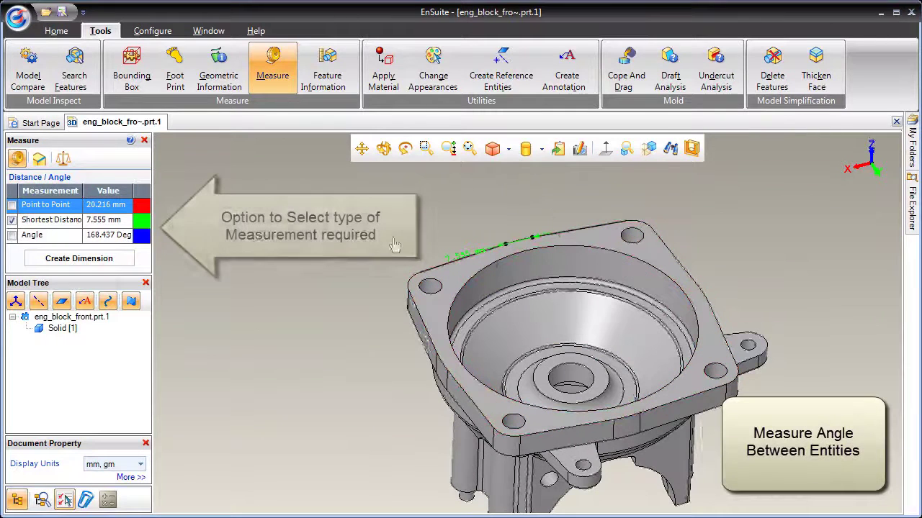
pyautogui.click(11, 220)
pyautogui.click(12, 236)
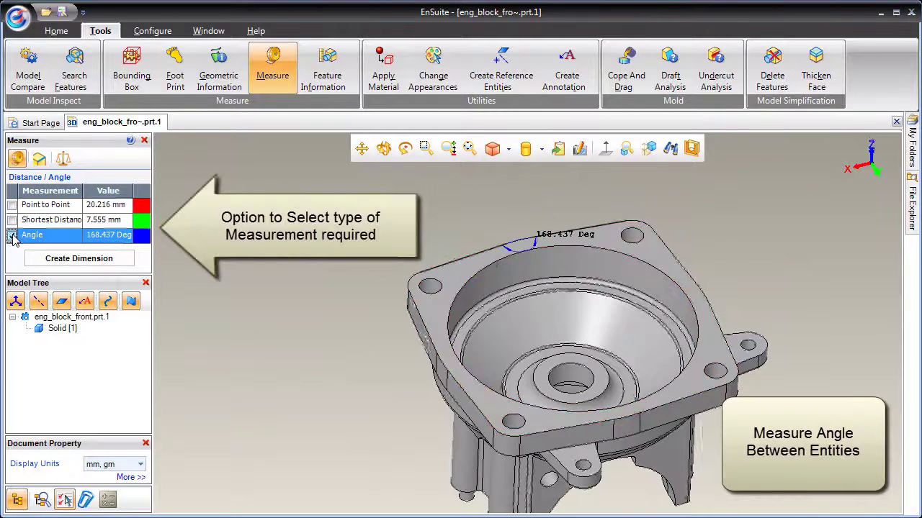
pyautogui.scroll(3, 512, 240)
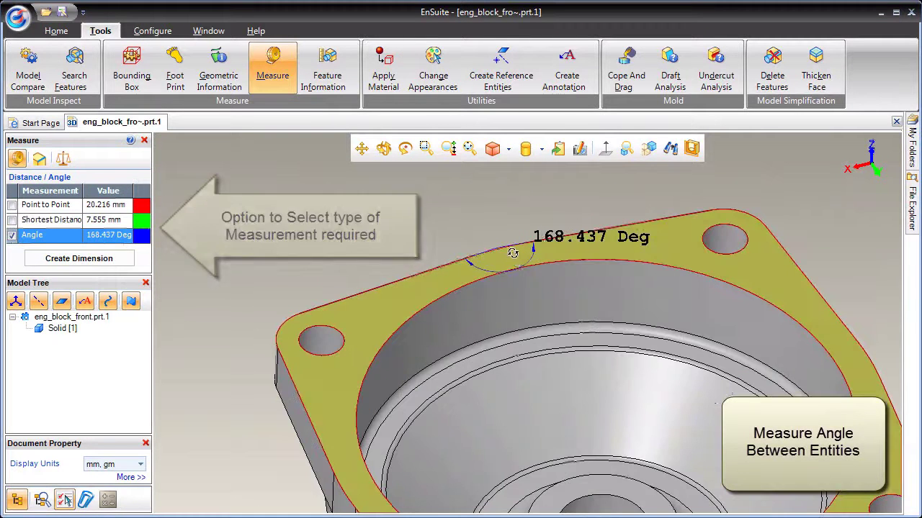
# Measure edge lengths on the top flange and corner hole, reading 25.707 mm, then switch to Mass.
pyautogui.click(39, 158)
pyautogui.click(369, 315)
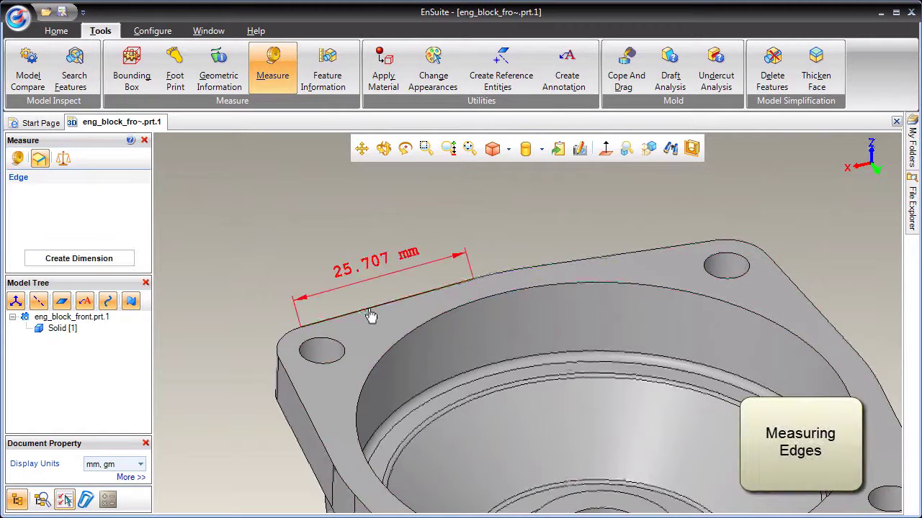
pyautogui.moveTo(369, 315); pyautogui.dragTo(366, 306, button='middle')
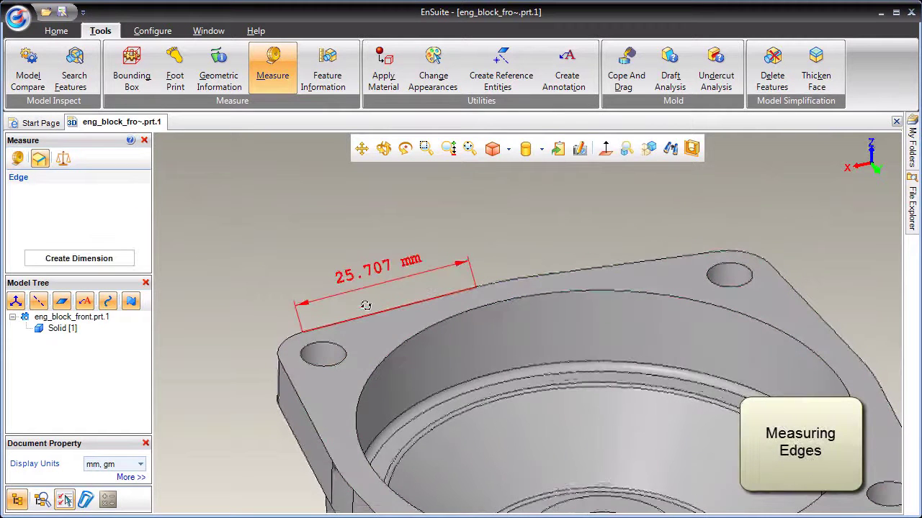
pyautogui.click(332, 351)
pyautogui.moveTo(335, 339); pyautogui.dragTo(336, 382, button='middle')
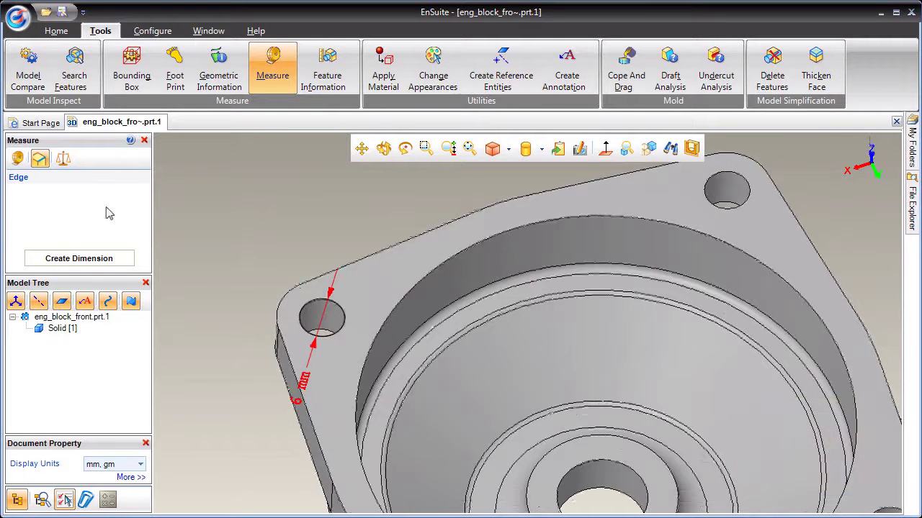
pyautogui.click(66, 160)
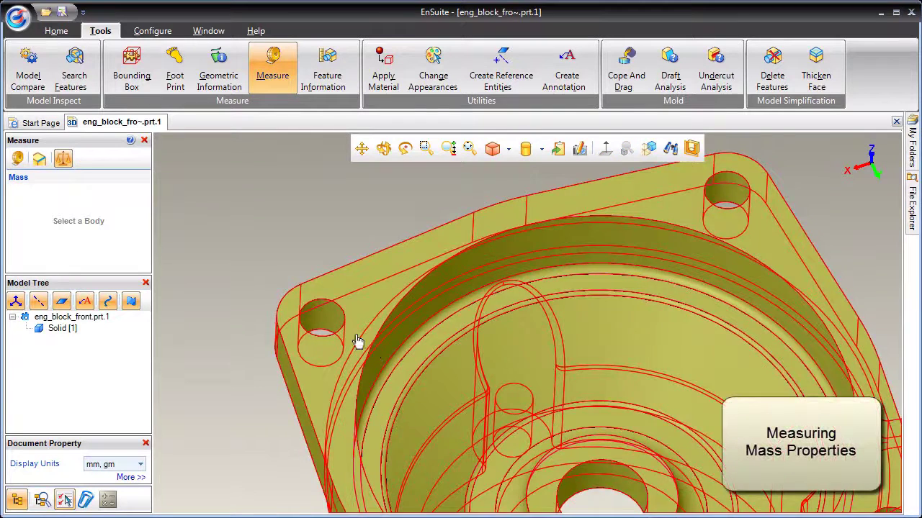
# Select the engine block body to read its mass properties and scroll the results table.
pyautogui.click(295, 308)
pyautogui.moveTo(146, 210)
pyautogui.mouseDown()
pyautogui.moveTo(146, 240)
pyautogui.moveTo(148, 212)
pyautogui.mouseUp()
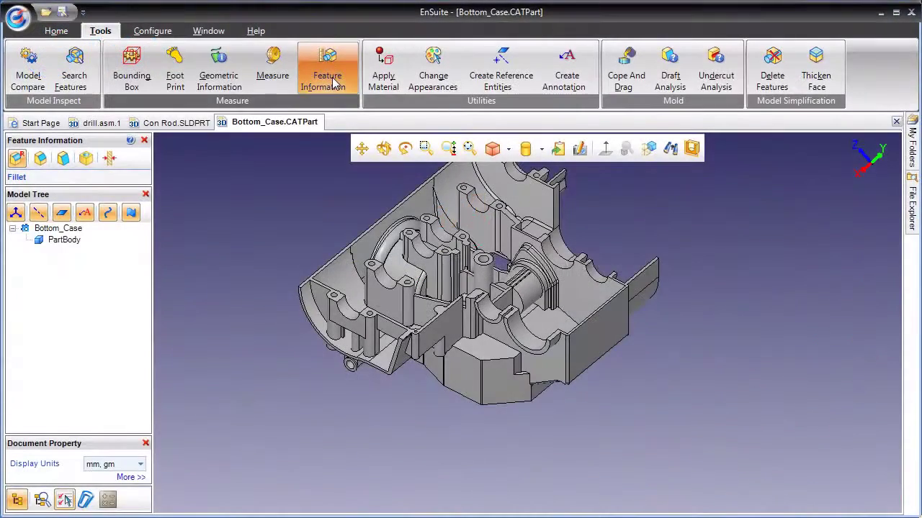
# Orbit Bottom_Case to read a fillet's 3 mm radius.
pyautogui.moveTo(319, 200)
pyautogui.mouseDown(button='middle')
pyautogui.moveTo(634, 223)
pyautogui.moveTo(650, 175)
pyautogui.mouseUp(button='middle')
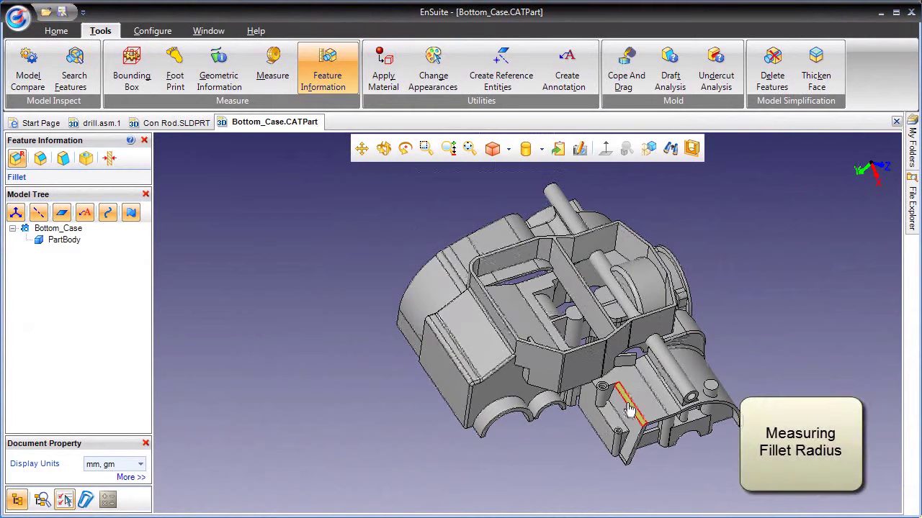
pyautogui.moveTo(628, 412); pyautogui.dragTo(681, 392, button='middle')
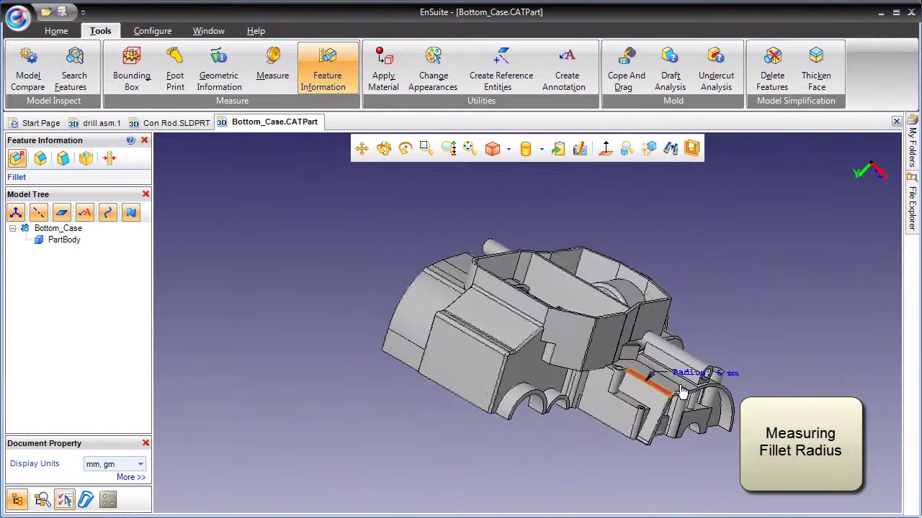
pyautogui.scroll(3, 529, 349)
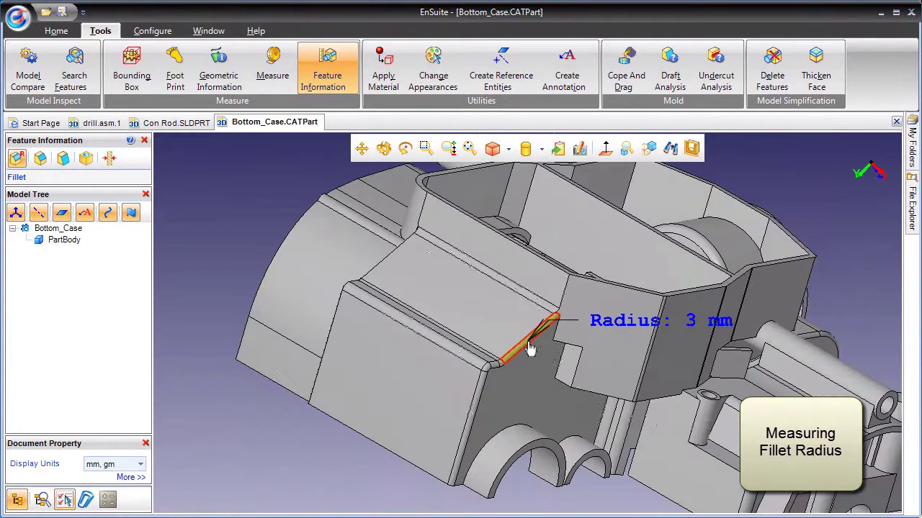
pyautogui.scroll(-3, 529, 349)
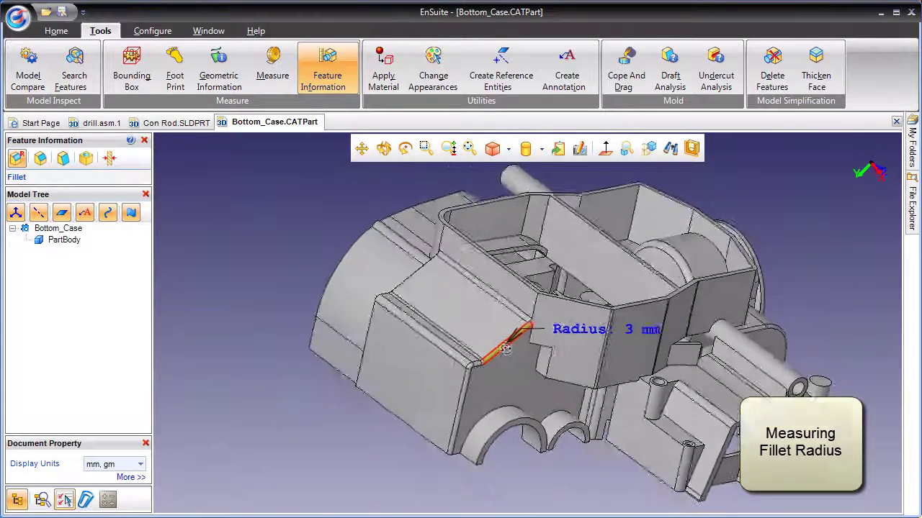
# Switch to Draft mode and read the 15° draft angle on a drafted face.
pyautogui.click(66, 162)
pyautogui.moveTo(697, 442)
pyautogui.mouseDown(button='middle')
pyautogui.moveTo(644, 423)
pyautogui.moveTo(654, 427)
pyautogui.mouseUp(button='middle')
pyautogui.scroll(3, 650, 418)
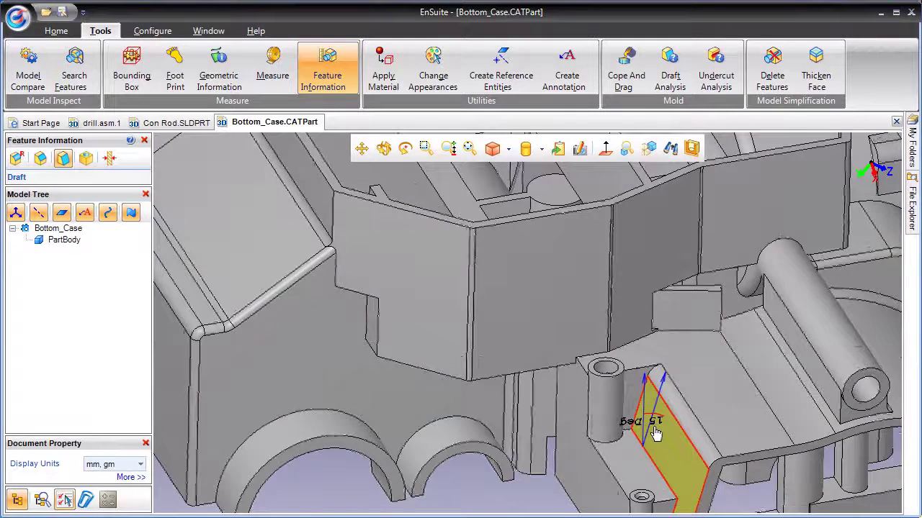
pyautogui.scroll(-3, 655, 432)
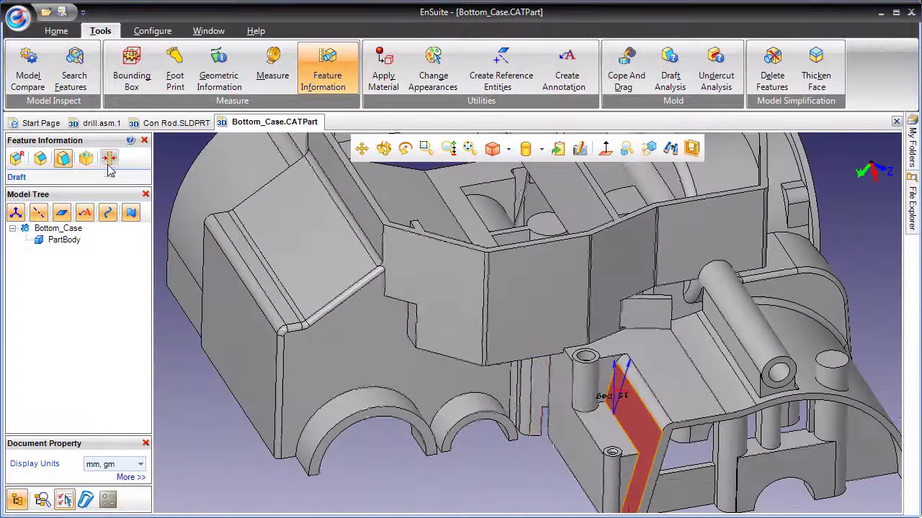
# Read the counterbored (5.3 mm) and countersunk (3.45 mm) hole definitions and a 6 mm wall thickness.
pyautogui.click(89, 161)
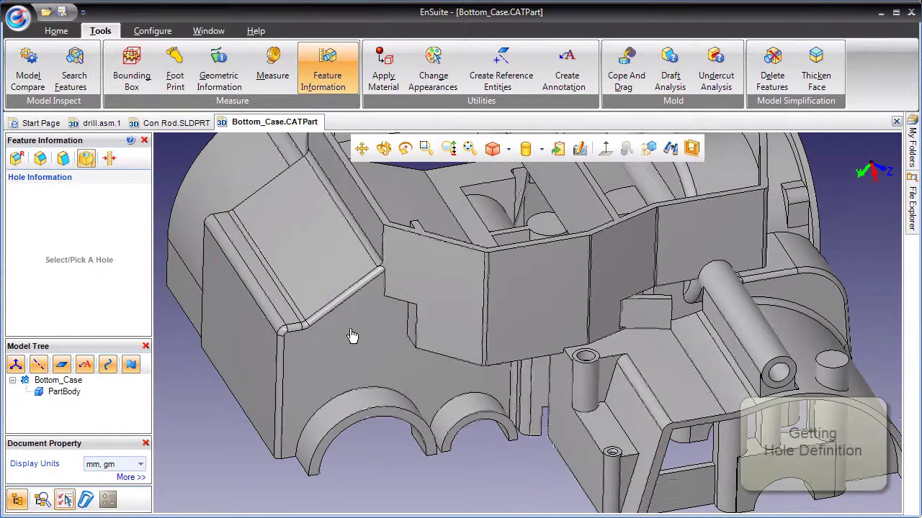
pyautogui.click(586, 362)
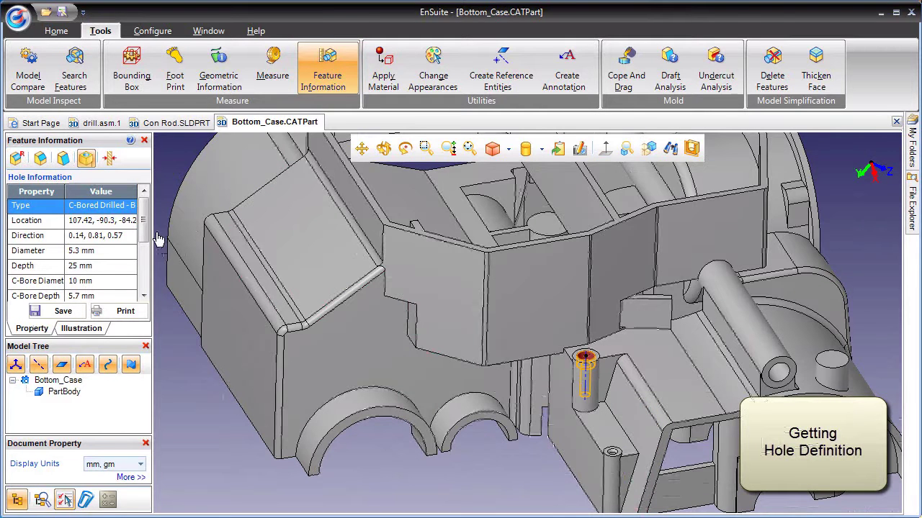
pyautogui.moveTo(148, 220)
pyautogui.mouseDown()
pyautogui.moveTo(143, 252)
pyautogui.moveTo(151, 220)
pyautogui.mouseUp()
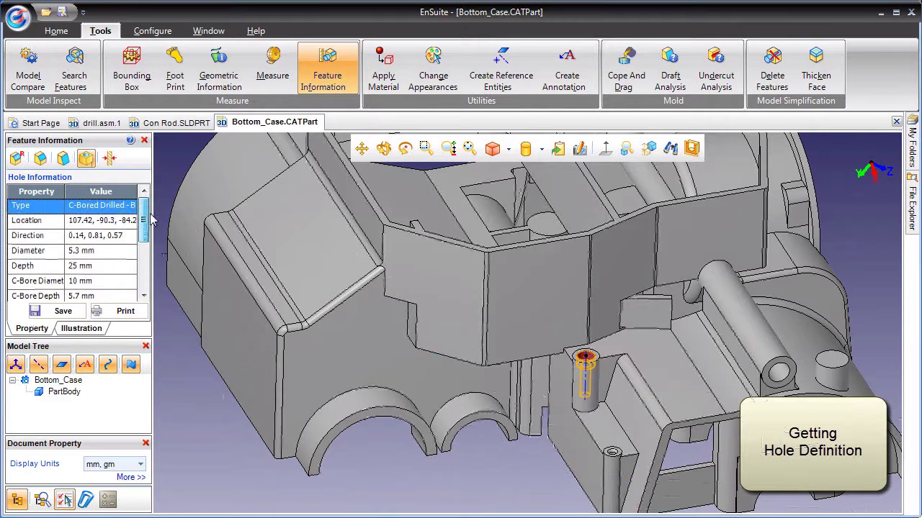
pyautogui.moveTo(613, 446)
pyautogui.mouseDown(button='middle')
pyautogui.moveTo(552, 428)
pyautogui.moveTo(561, 448)
pyautogui.mouseUp(button='middle')
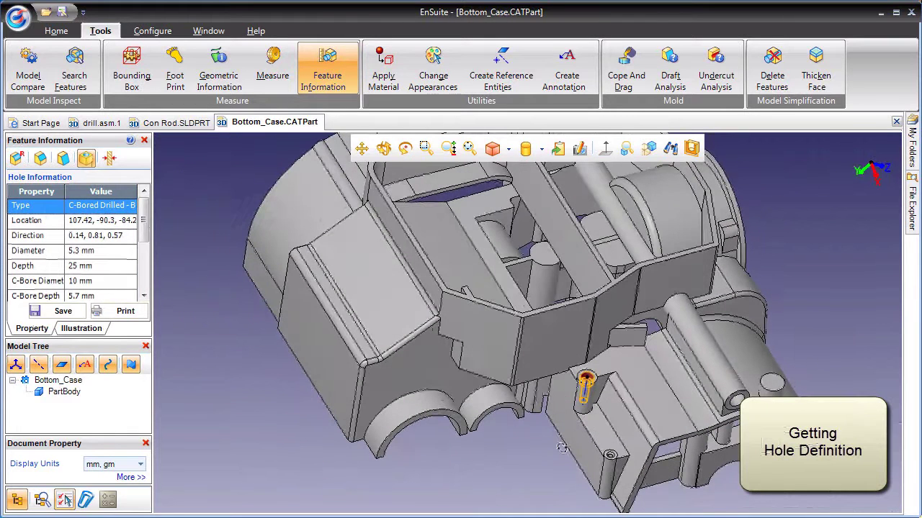
pyautogui.click(610, 458)
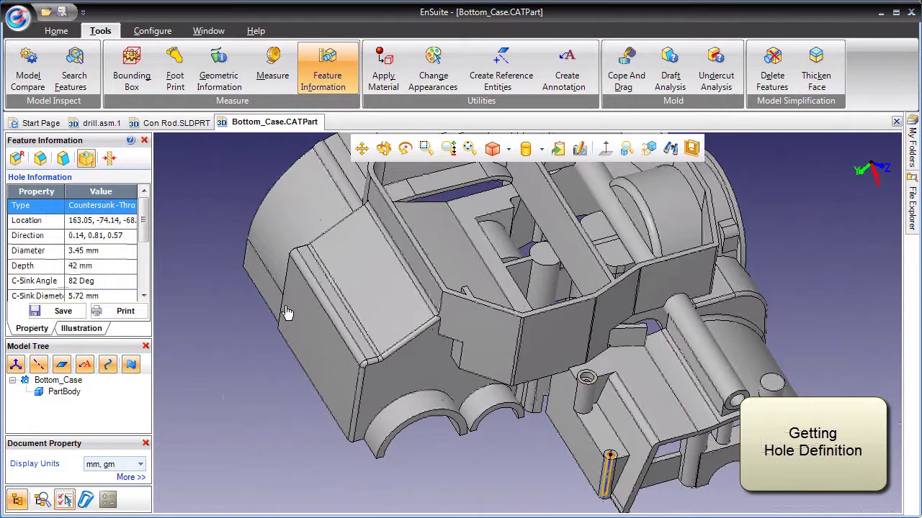
pyautogui.moveTo(144, 238); pyautogui.dragTo(148, 247)
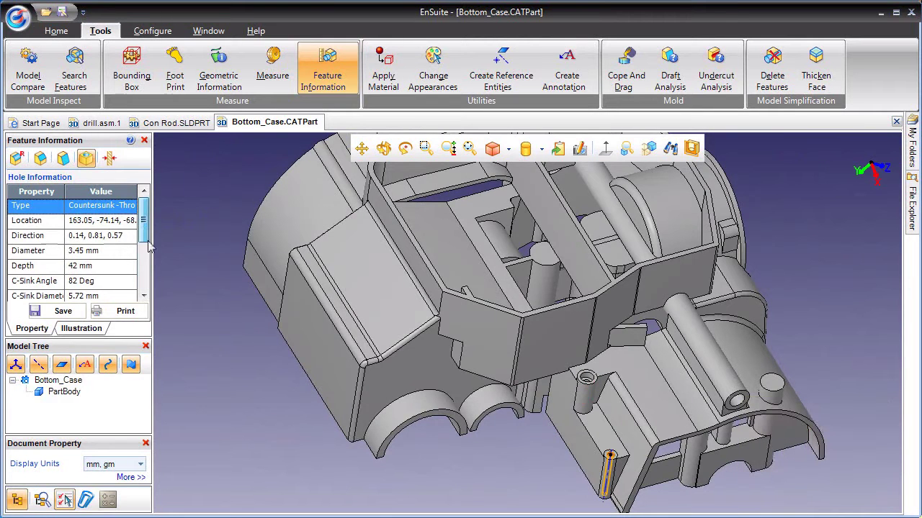
pyautogui.click(109, 158)
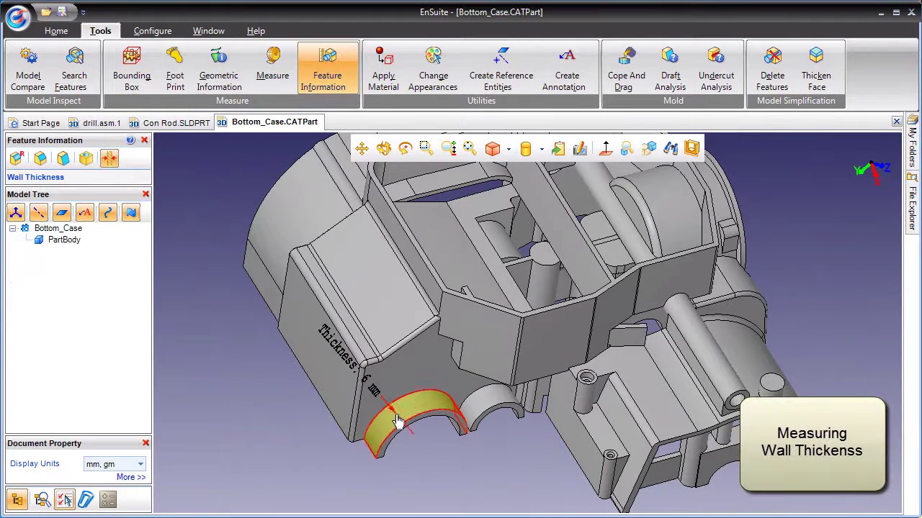
pyautogui.moveTo(397, 421)
pyautogui.mouseDown(button='middle')
pyautogui.moveTo(399, 371)
pyautogui.moveTo(419, 434)
pyautogui.mouseUp(button='middle')
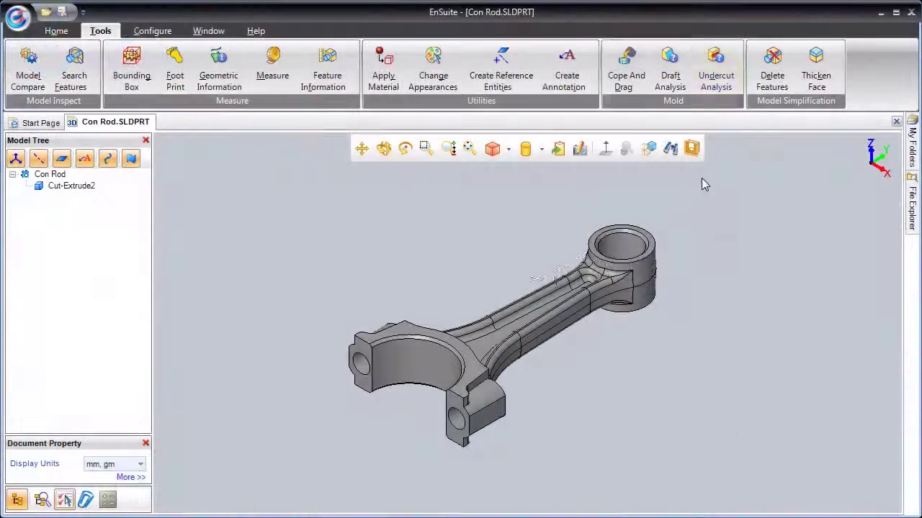
# Run an Undercut Analysis on the con rod with the flat end face as pull direction.
pyautogui.click(715, 72)
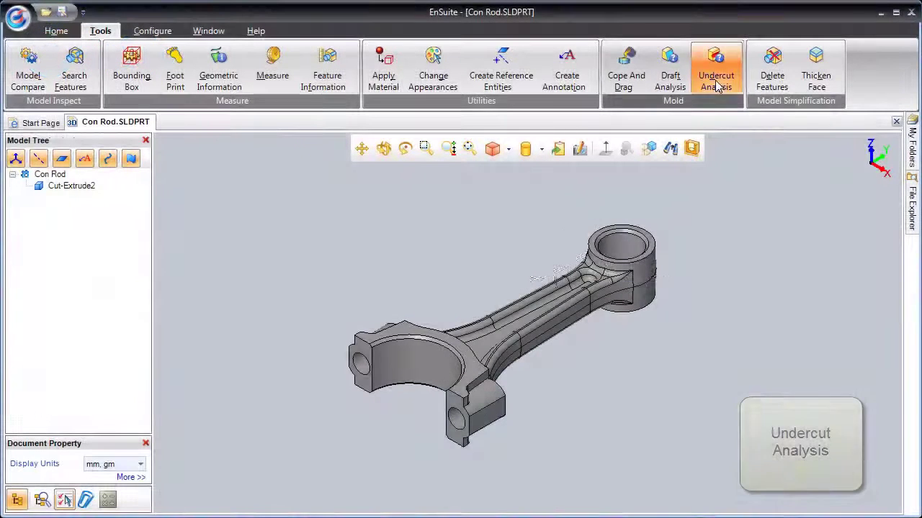
pyautogui.scroll(3, 397, 335)
pyautogui.click(397, 335)
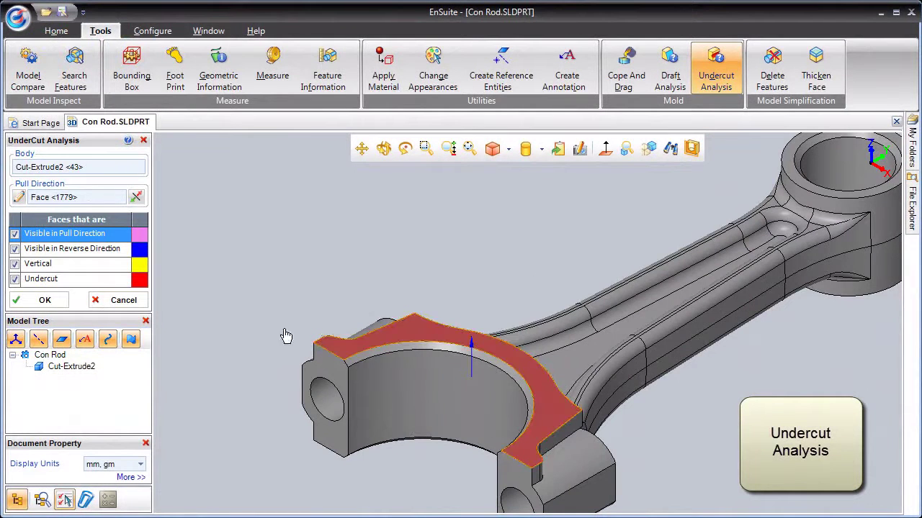
pyautogui.click(69, 302)
# Orbit the con rod to review its faces: 54 visible, 34 vertical, 5 undercut.
pyautogui.moveTo(367, 456)
pyautogui.mouseDown(button='middle')
pyautogui.moveTo(487, 432)
pyautogui.moveTo(602, 444)
pyautogui.mouseUp(button='middle')
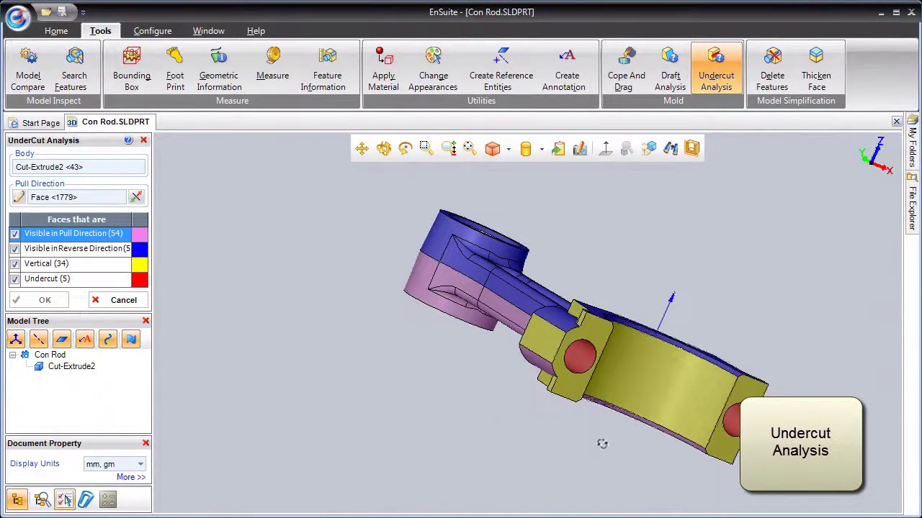
pyautogui.scroll(3, 468, 339)
pyautogui.moveTo(440, 319)
pyautogui.mouseDown(button='middle')
pyautogui.moveTo(523, 325)
pyautogui.moveTo(627, 401)
pyautogui.mouseUp(button='middle')
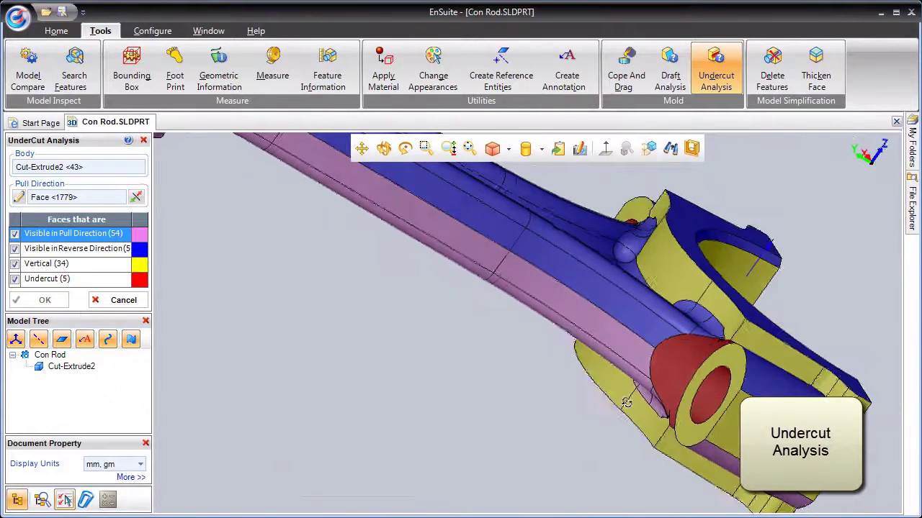
pyautogui.scroll(-3, 629, 409)
pyautogui.scroll(-1, 545, 338)
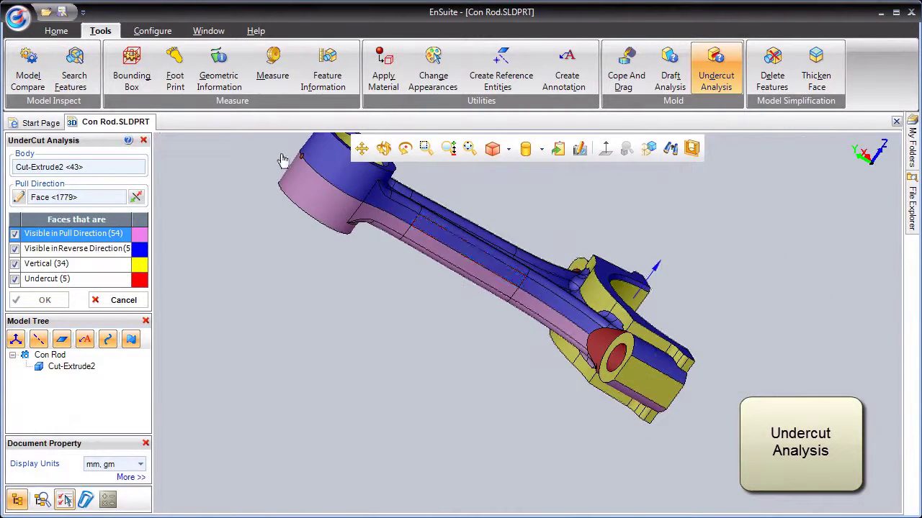
pyautogui.scroll(5, 318, 157)
pyautogui.scroll(-3, 317, 157)
pyautogui.scroll(-2, 376, 224)
pyautogui.moveTo(376, 224)
pyautogui.mouseDown(button='middle')
pyautogui.moveTo(632, 219)
pyautogui.moveTo(725, 237)
pyautogui.moveTo(695, 307)
pyautogui.moveTo(690, 216)
pyautogui.mouseUp(button='middle')
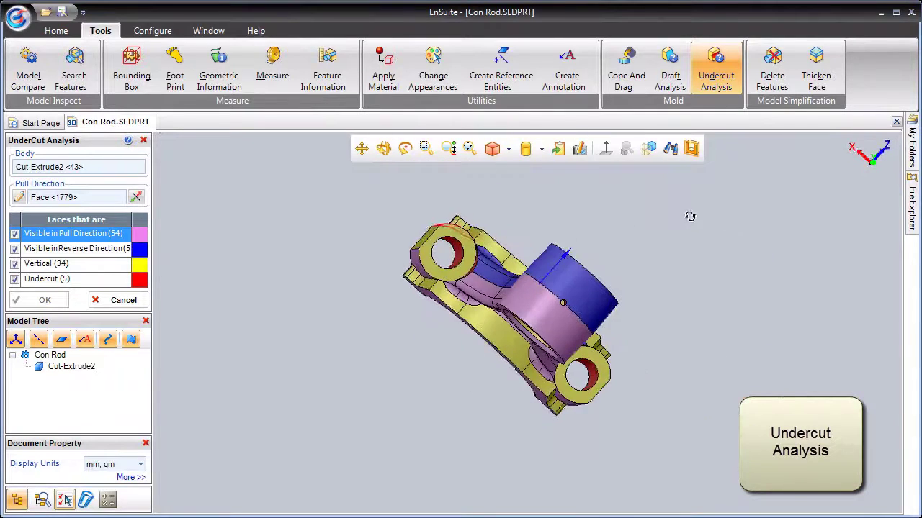
pyautogui.scroll(2, 427, 219)
pyautogui.moveTo(439, 214); pyautogui.dragTo(496, 235, button='middle')
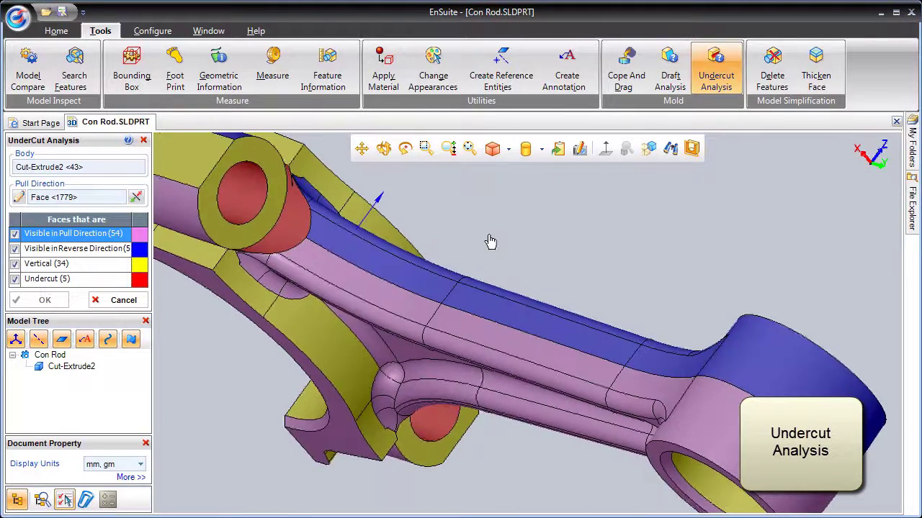
pyautogui.scroll(-1, 400, 213)
pyautogui.moveTo(400, 213); pyautogui.dragTo(535, 325, button='middle')
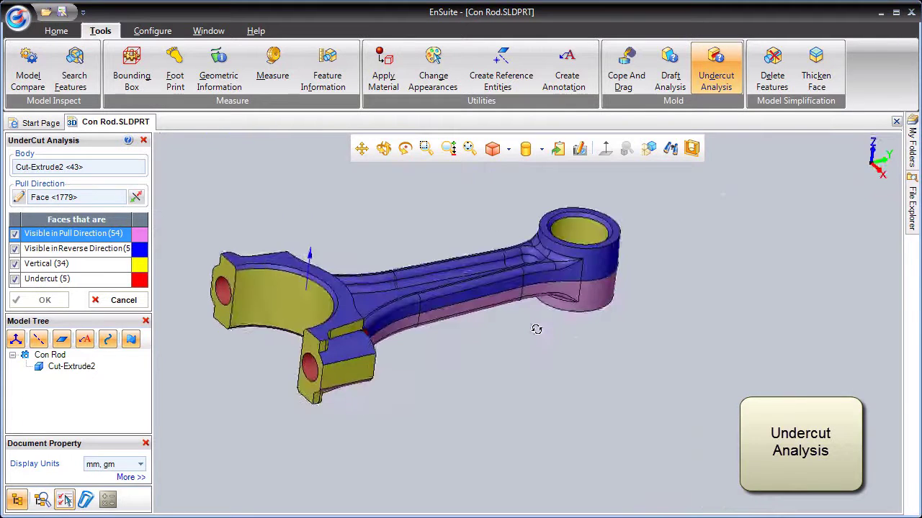
# Run a draft analysis on the con rod with the big-end top face as pull direction.
pyautogui.click(669, 75)
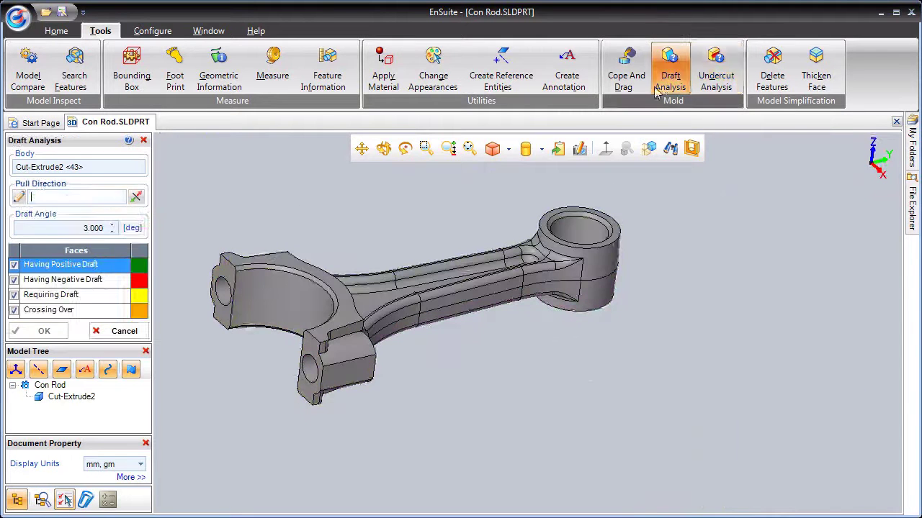
pyautogui.click(289, 262)
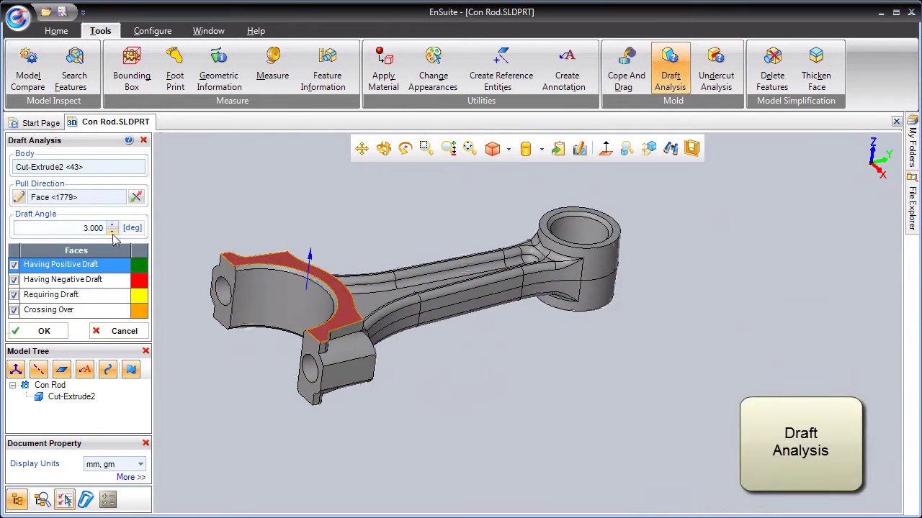
pyautogui.click(39, 330)
pyautogui.moveTo(214, 343)
pyautogui.mouseDown(button='middle')
pyautogui.moveTo(275, 381)
pyautogui.moveTo(338, 235)
pyautogui.moveTo(461, 351)
pyautogui.mouseUp(button='middle')
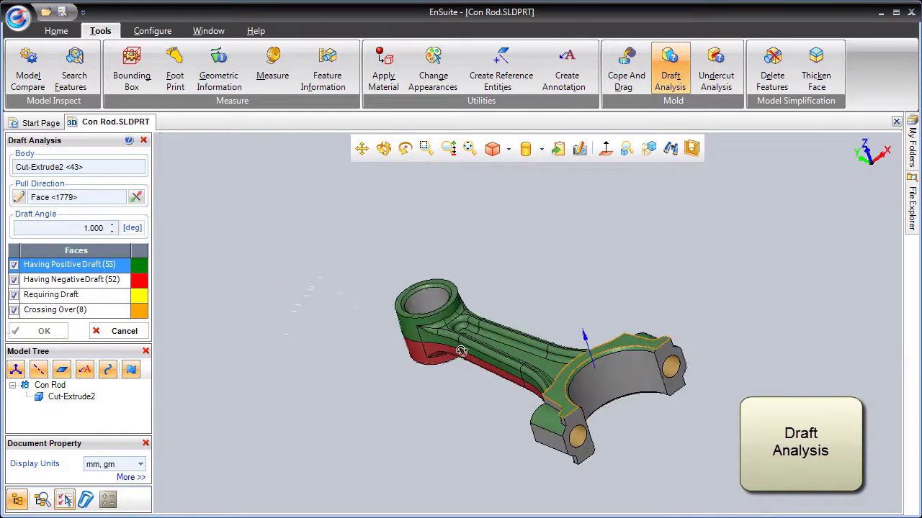
# Raise the draft angle to 3° and rerun the analysis, orbiting the recoloured con rod.
pyautogui.click(112, 226)
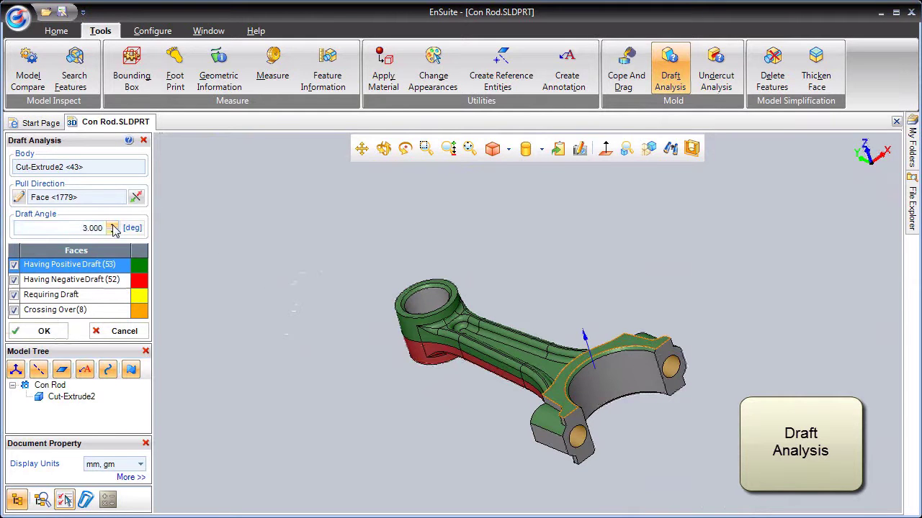
pyautogui.click(36, 331)
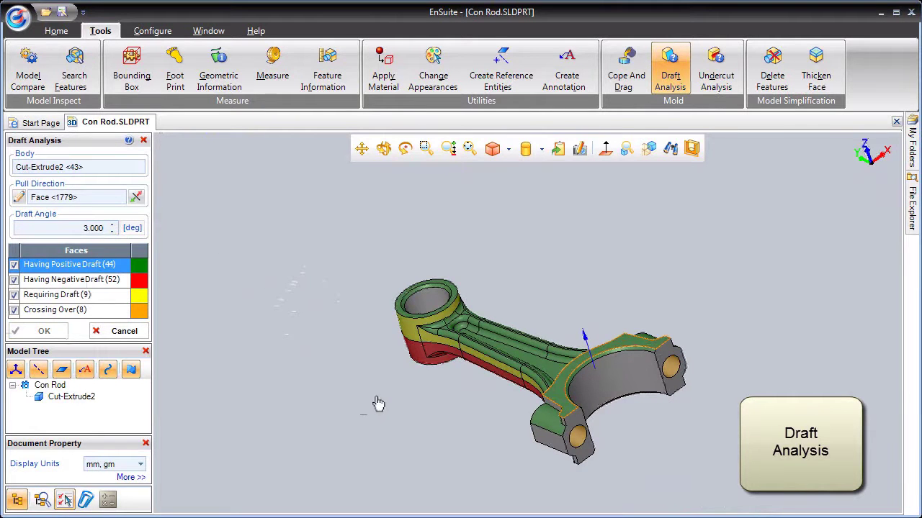
pyautogui.scroll(3, 379, 403)
pyautogui.scroll(-3, 532, 401)
pyautogui.moveTo(552, 395)
pyautogui.mouseDown(button='middle')
pyautogui.moveTo(514, 360)
pyautogui.moveTo(398, 358)
pyautogui.moveTo(399, 411)
pyautogui.mouseUp(button='middle')
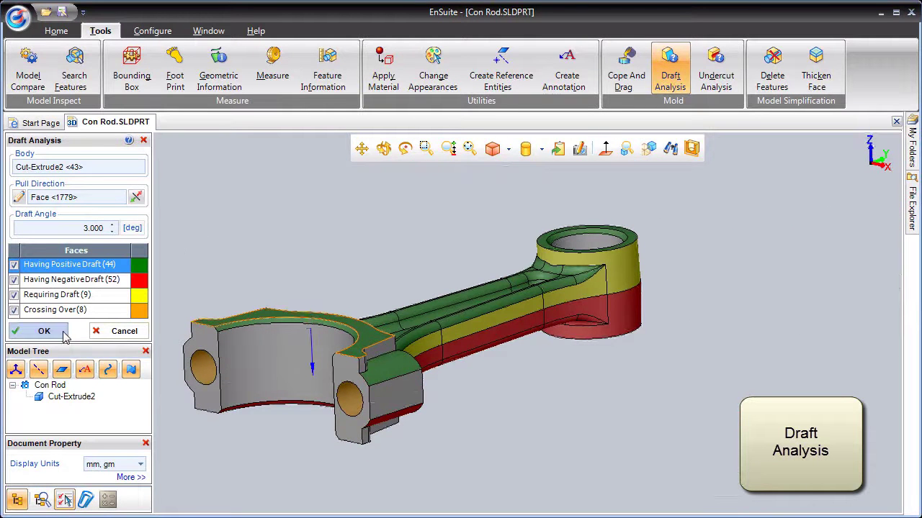
pyautogui.click(44, 331)
pyautogui.moveTo(480, 428)
pyautogui.mouseDown(button='middle')
pyautogui.moveTo(530, 372)
pyautogui.moveTo(609, 412)
pyautogui.moveTo(645, 444)
pyautogui.mouseUp(button='middle')
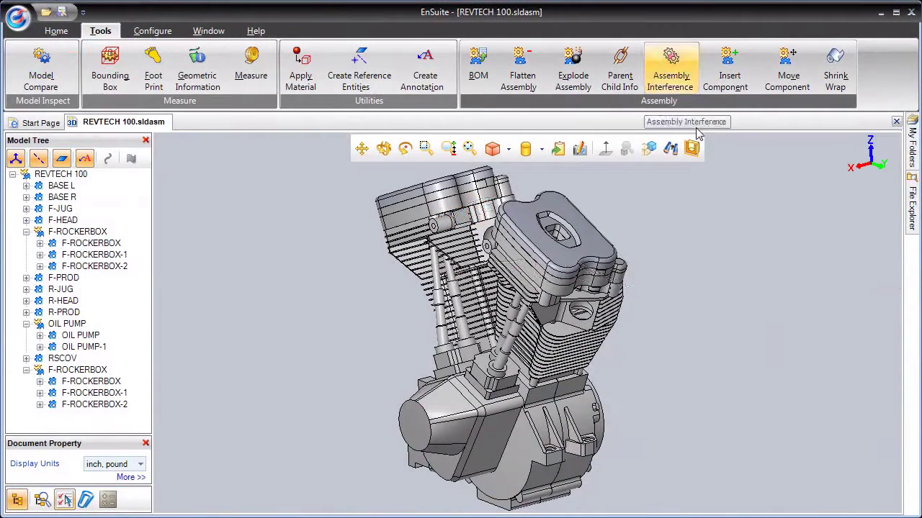
# Check F-HEAD assembly interference, showing its F-PROD interference volume and F-ROCKERBOX contact area.
pyautogui.click(673, 72)
pyautogui.moveTo(506, 318); pyautogui.dragTo(505, 303, button='middle')
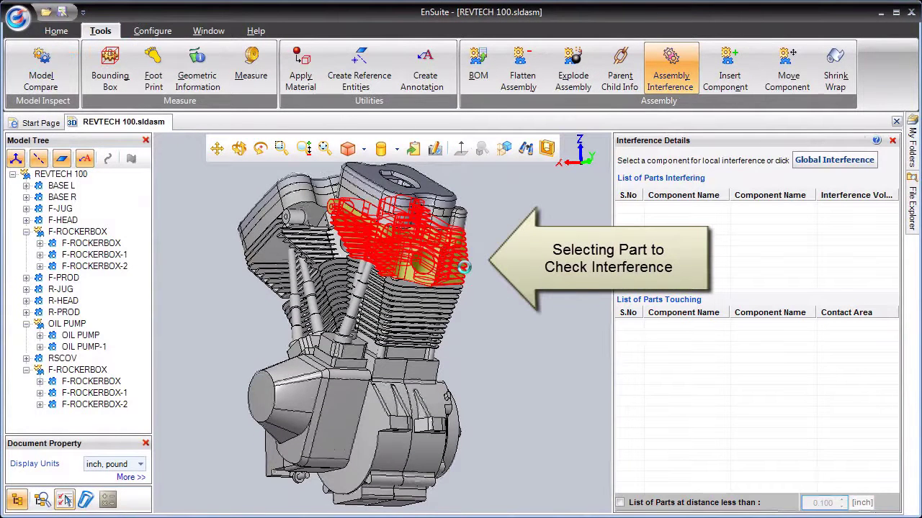
pyautogui.click(464, 267)
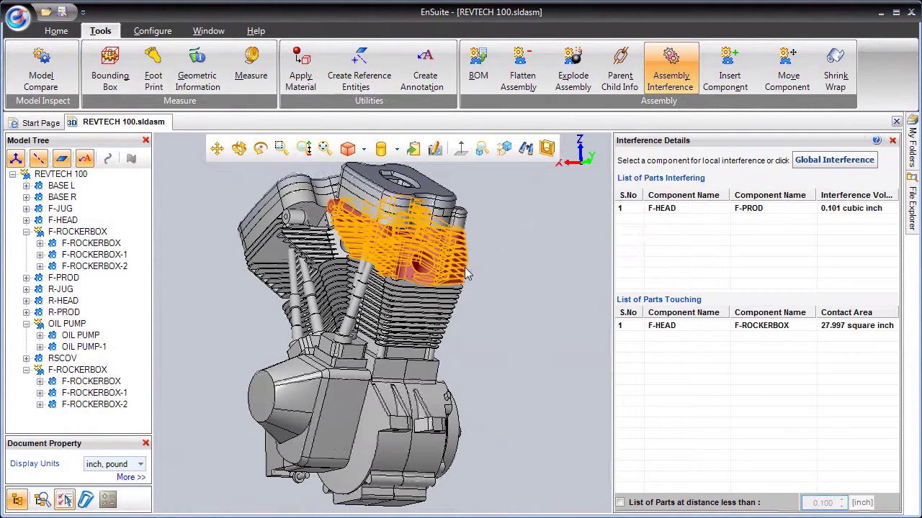
pyautogui.click(663, 213)
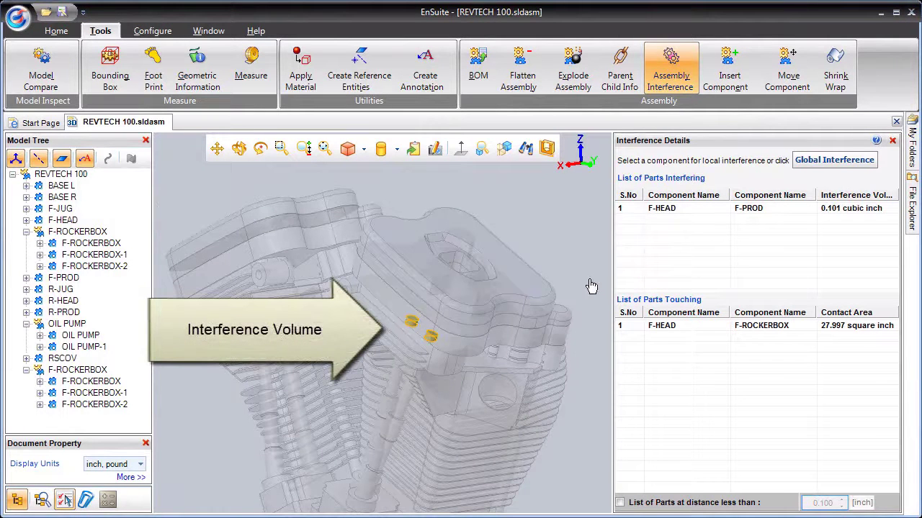
pyautogui.click(657, 326)
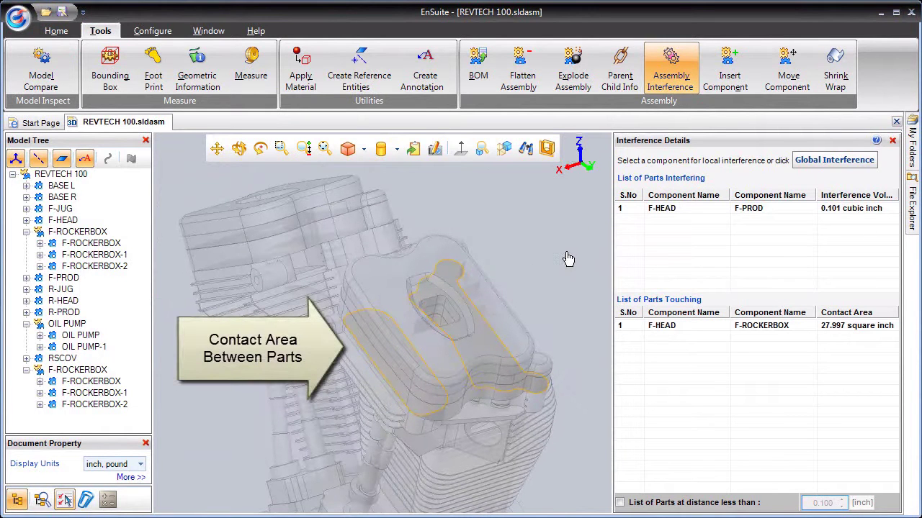
# List parts within 1.000 inch of F-HEAD and highlight the F-ROCKERBOX-2 and F-JUG pairs.
pyautogui.click(620, 503)
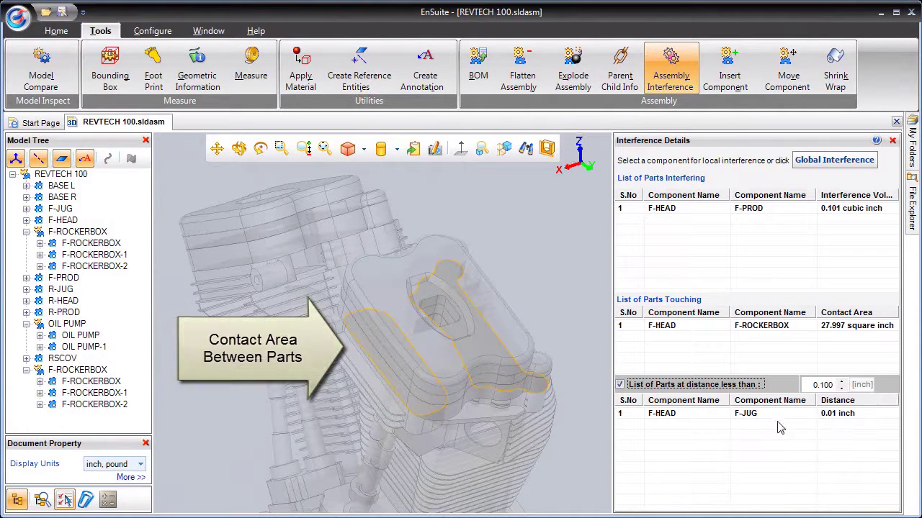
pyautogui.doubleClick(808, 385)
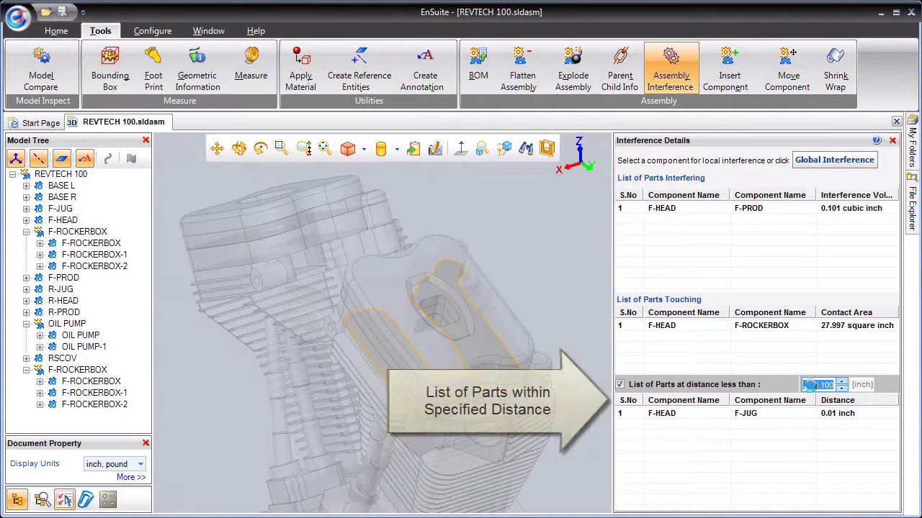
pyautogui.write('1')
pyautogui.press('Return')
pyautogui.click(722, 431)
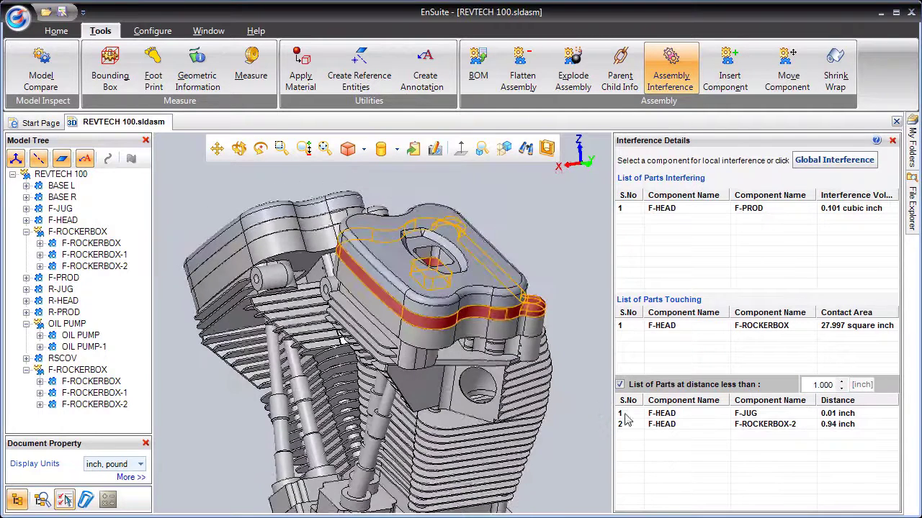
pyautogui.click(673, 416)
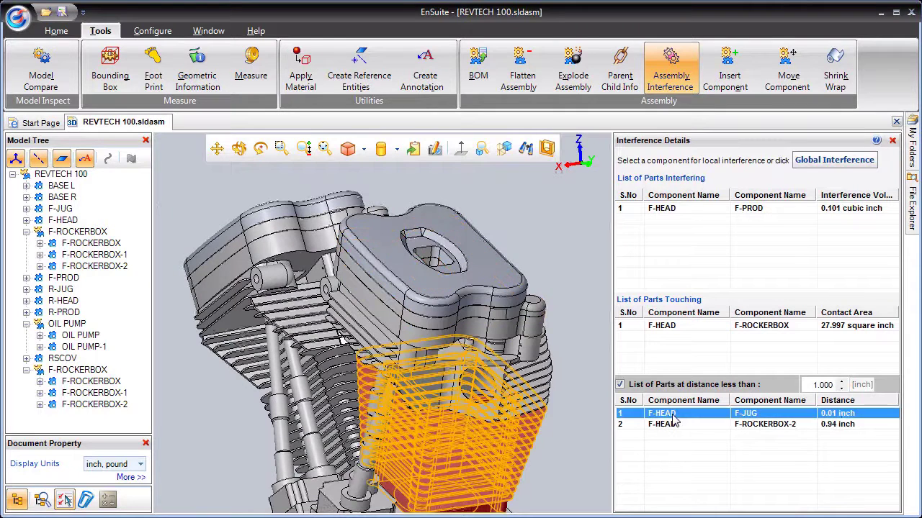
# Run global interference and highlight BASE L/F-JUG, BASE R/F-JUG, BASE R/R-PROD regions and BASE R/RSCOV contact.
pyautogui.click(821, 159)
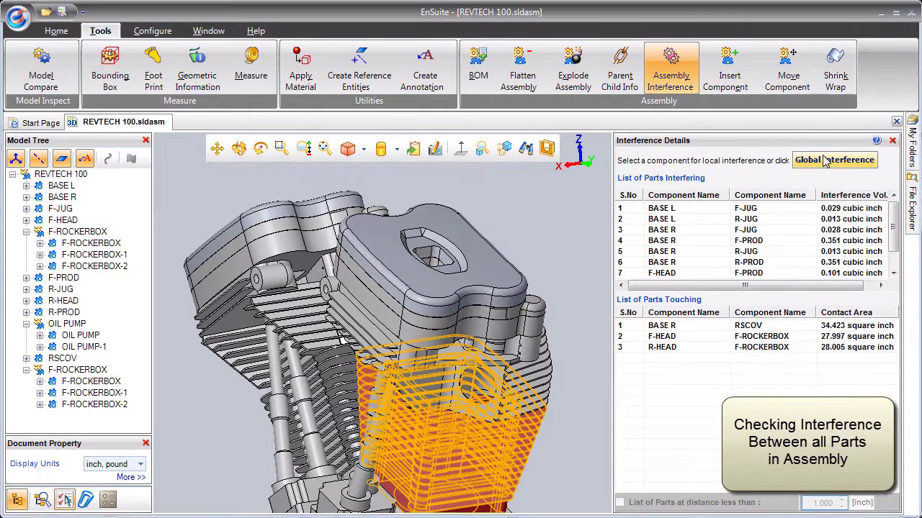
pyautogui.click(683, 211)
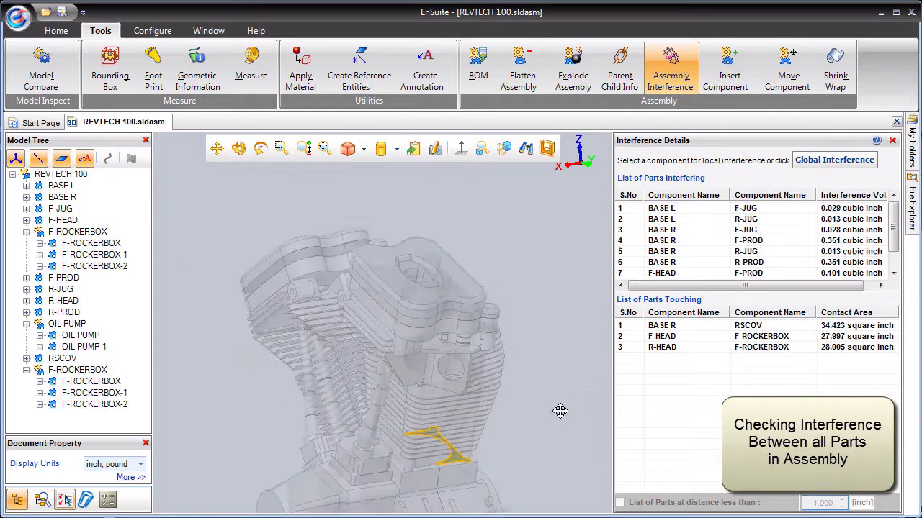
pyautogui.moveTo(541, 273); pyautogui.dragTo(558, 300, button='middle')
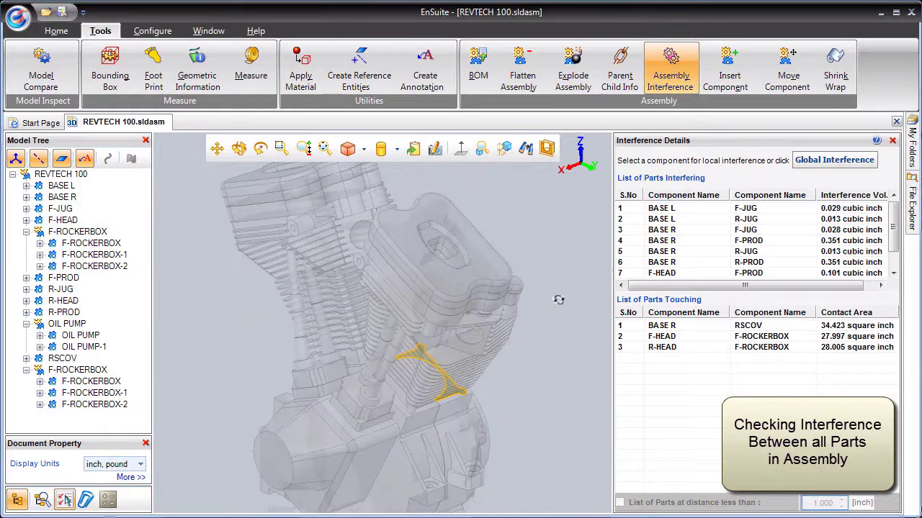
pyautogui.click(666, 231)
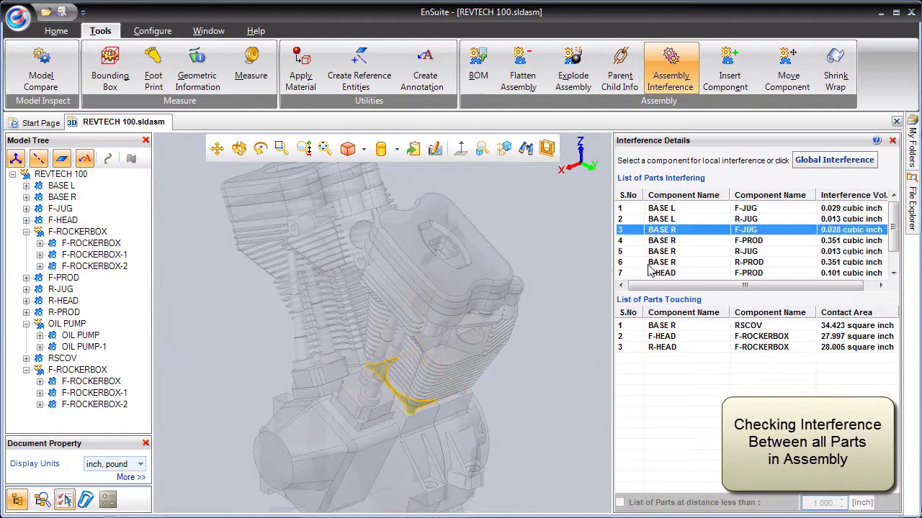
pyautogui.click(648, 263)
pyautogui.moveTo(554, 380)
pyautogui.mouseDown(button='middle')
pyautogui.moveTo(552, 372)
pyautogui.moveTo(589, 362)
pyautogui.mouseUp(button='middle')
pyautogui.click(657, 327)
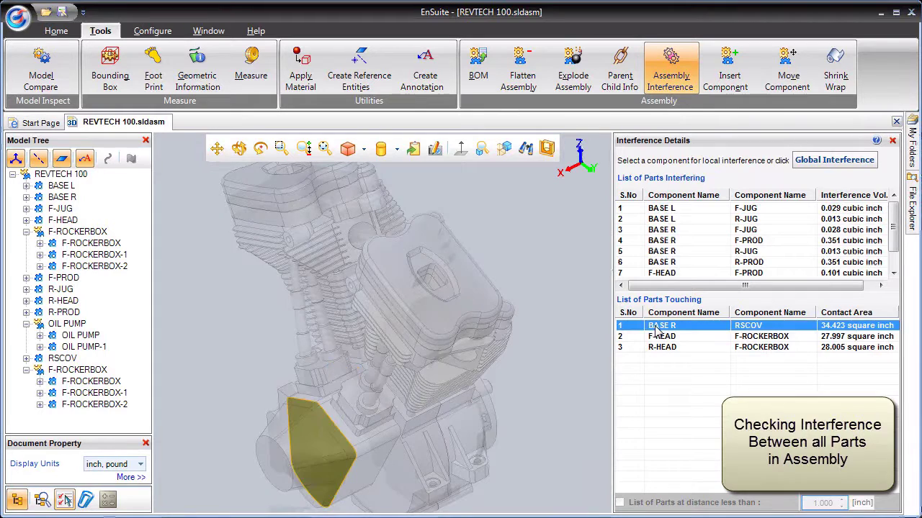
pyautogui.moveTo(537, 395); pyautogui.dragTo(535, 381, button='middle')
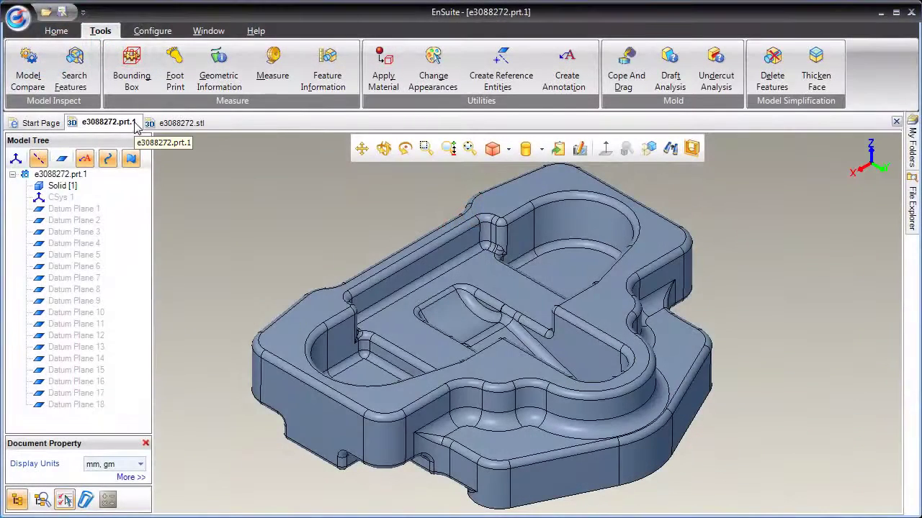
# Compare the STL part against e3088272.prt.1 with Model Compare.
pyautogui.click(164, 123)
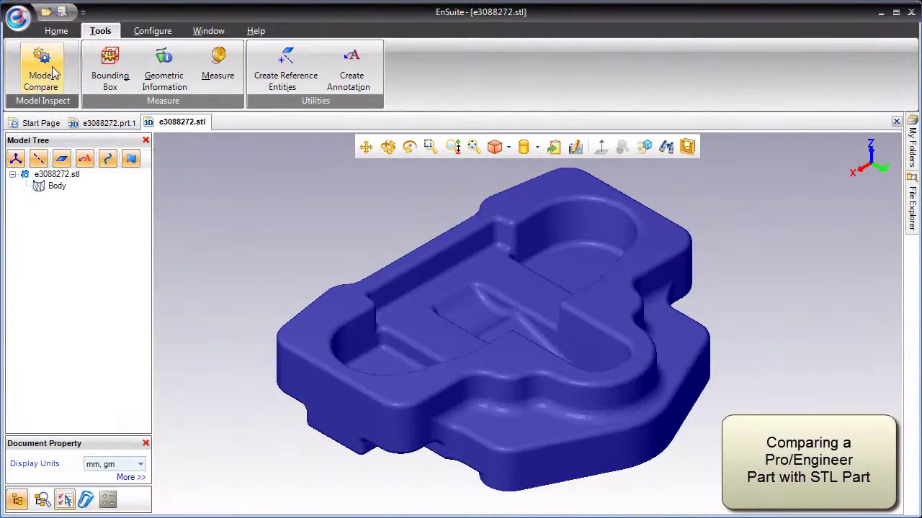
pyautogui.click(43, 68)
pyautogui.click(588, 325)
pyautogui.click(488, 333)
pyautogui.click(529, 382)
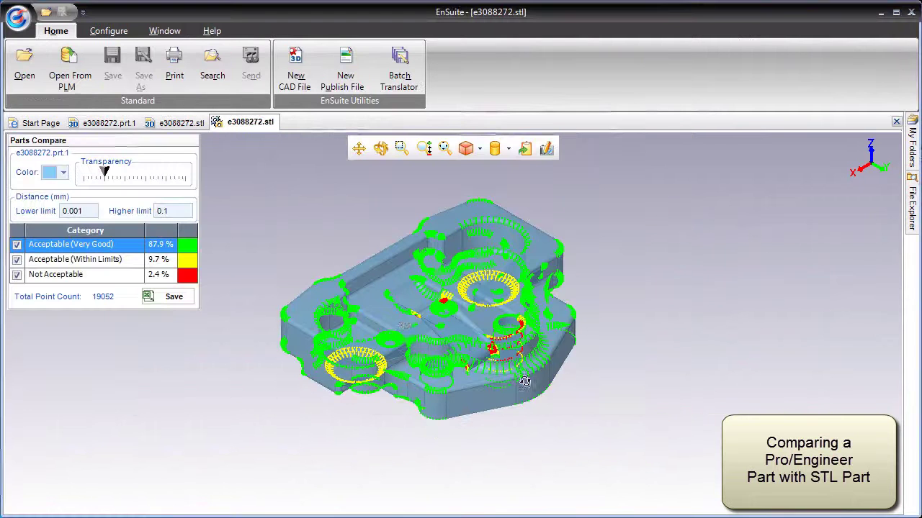
# Make the STL nearly opaque, set the higher limit to 0.01 and hide Very Good points.
pyautogui.moveTo(106, 177); pyautogui.dragTo(83, 175)
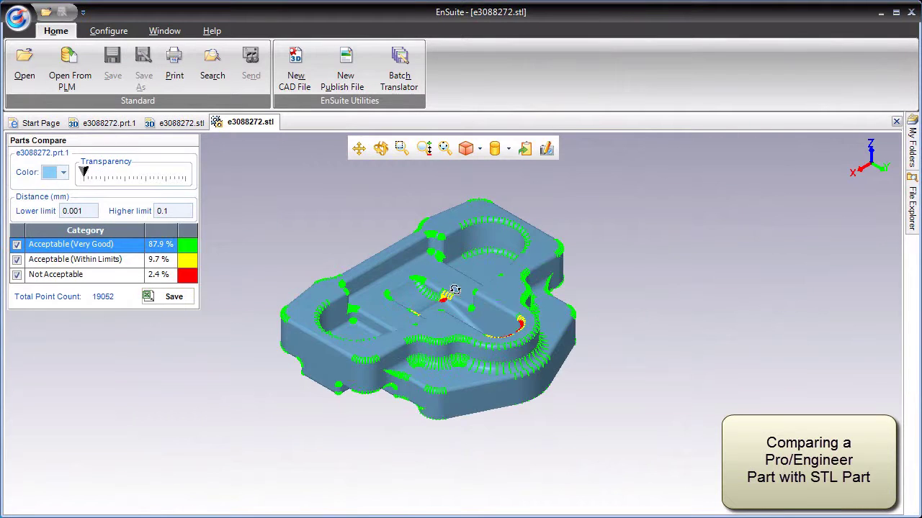
pyautogui.moveTo(471, 338)
pyautogui.mouseDown()
pyautogui.moveTo(479, 344)
pyautogui.moveTo(457, 358)
pyautogui.moveTo(406, 307)
pyautogui.moveTo(411, 278)
pyautogui.moveTo(471, 288)
pyautogui.moveTo(453, 295)
pyautogui.moveTo(500, 427)
pyautogui.moveTo(592, 440)
pyautogui.moveTo(586, 461)
pyautogui.mouseUp()
pyautogui.scroll(5, 480, 344)
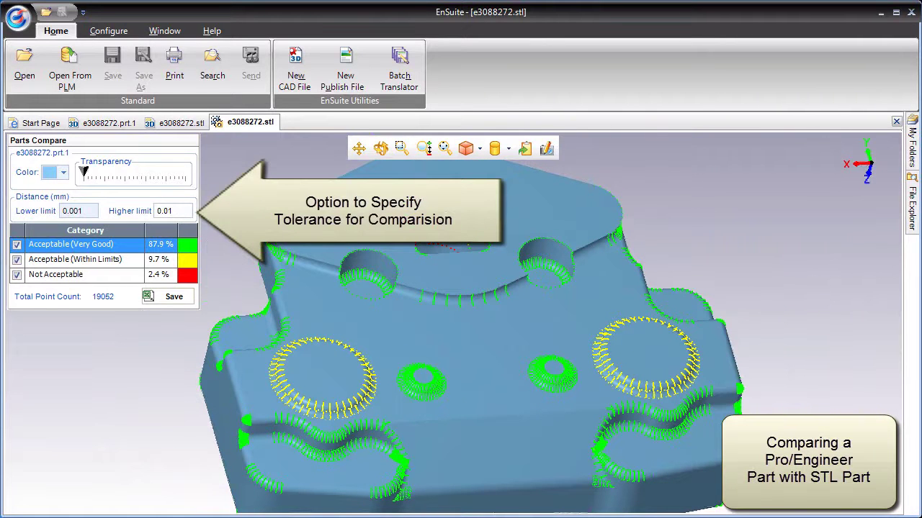
pyautogui.press('Return')
pyautogui.moveTo(271, 276)
pyautogui.mouseDown()
pyautogui.moveTo(270, 307)
pyautogui.moveTo(201, 278)
pyautogui.mouseUp()
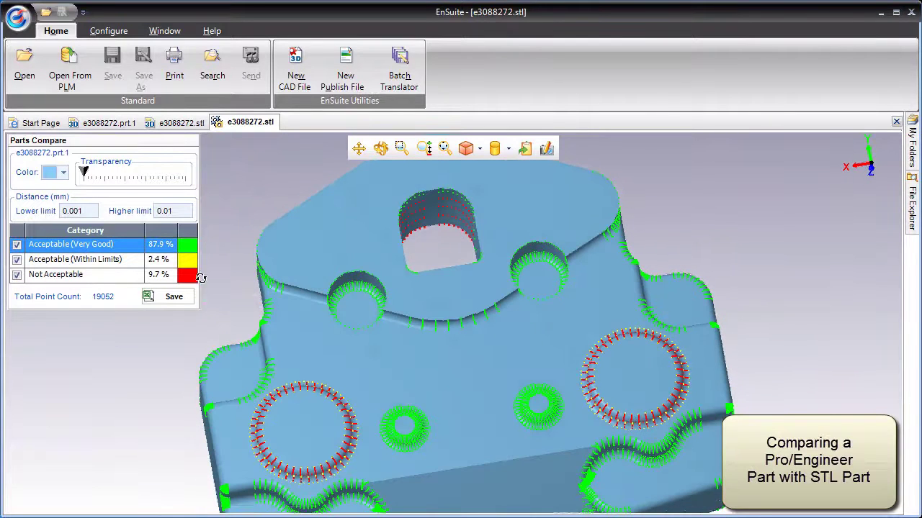
pyautogui.click(17, 246)
pyautogui.moveTo(252, 170)
pyautogui.mouseDown()
pyautogui.moveTo(376, 264)
pyautogui.moveTo(504, 302)
pyautogui.moveTo(612, 228)
pyautogui.moveTo(612, 317)
pyautogui.mouseUp()
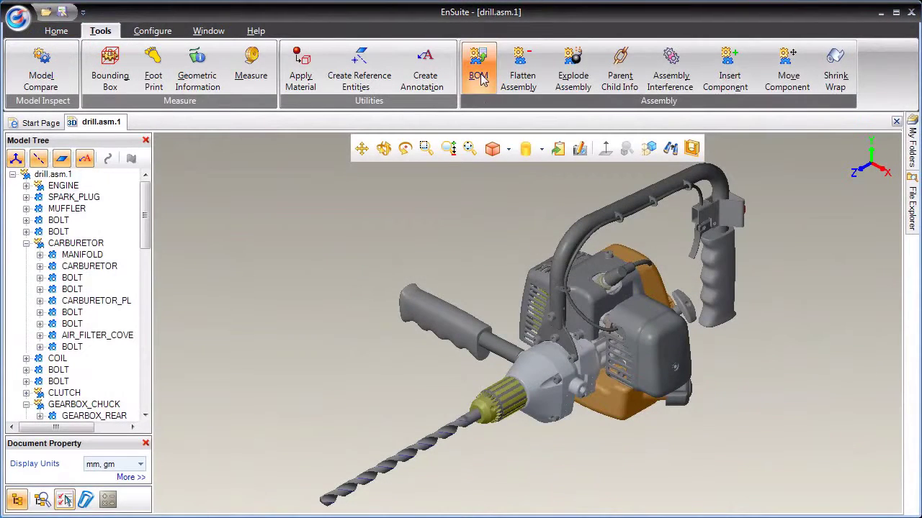
# Generate the drill's bill of materials, toggling between indented and flat views.
pyautogui.click(482, 76)
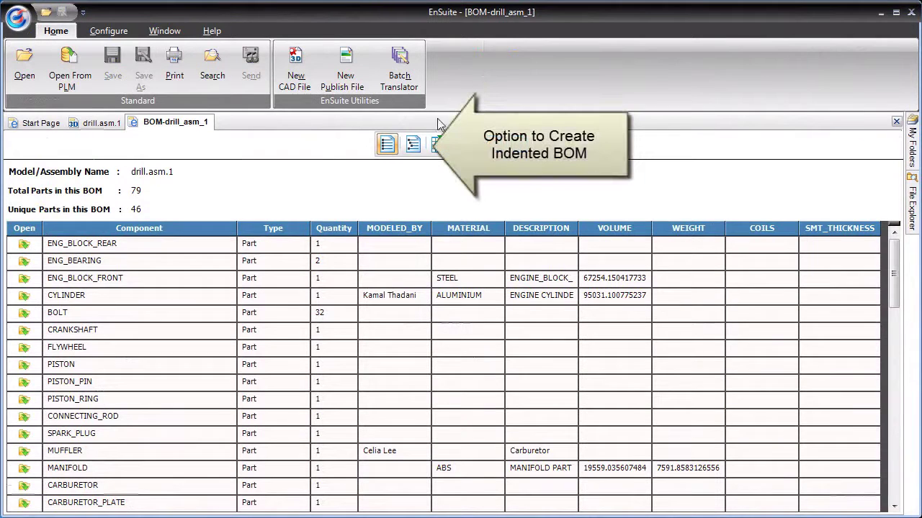
pyautogui.click(413, 146)
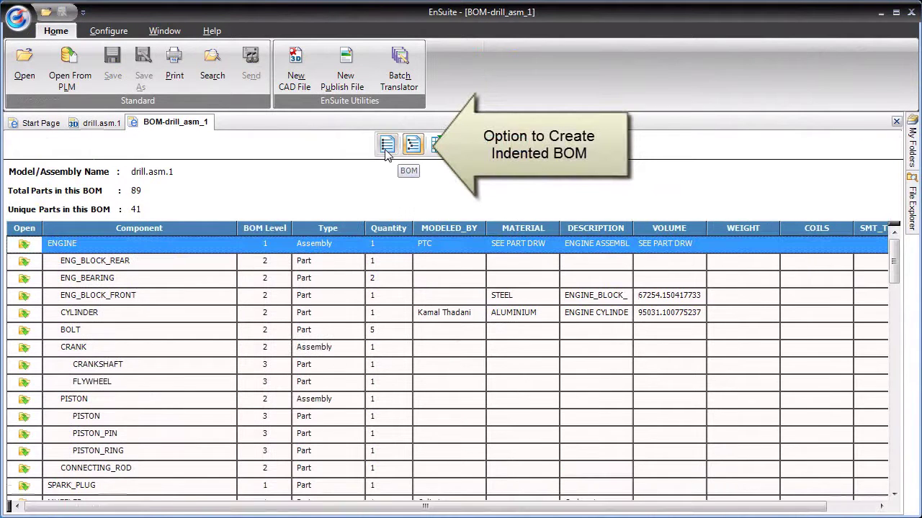
pyautogui.click(386, 150)
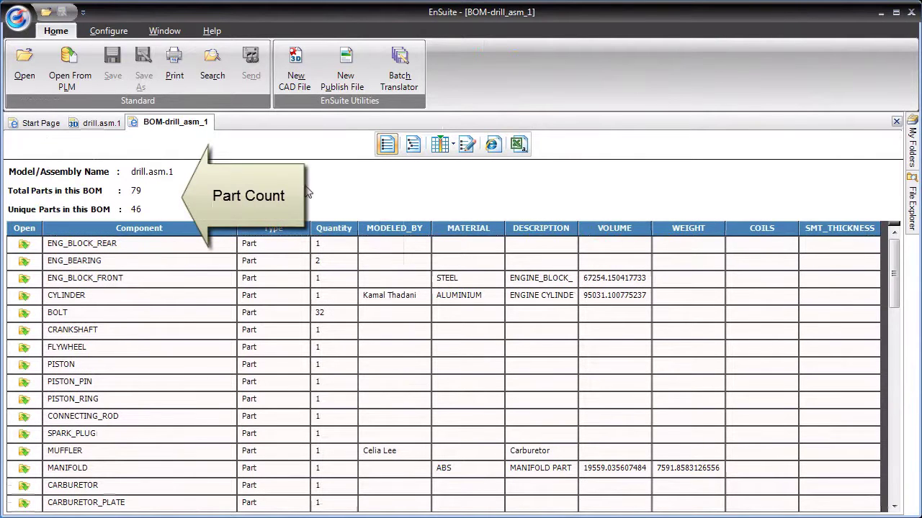
# Mark CRANK and PISTON as purchased parts in the BOM.
pyautogui.click(469, 154)
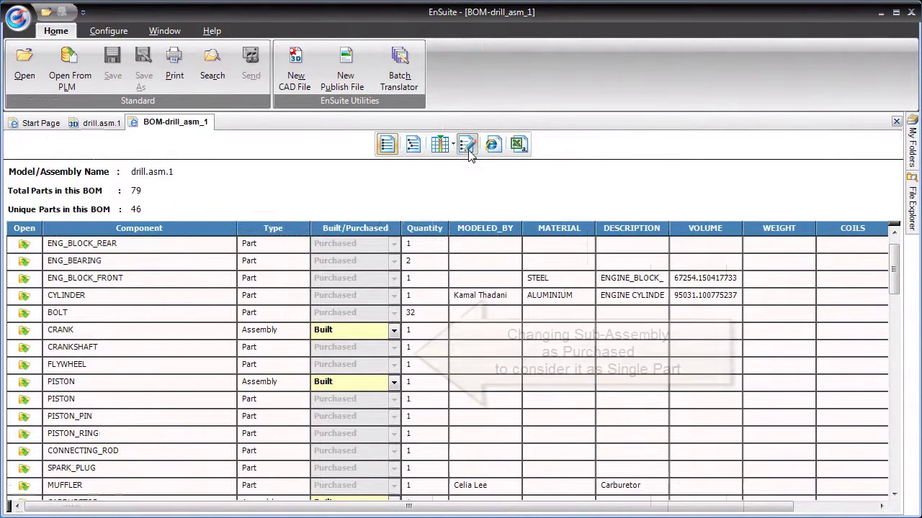
pyautogui.click(393, 331)
pyautogui.click(387, 355)
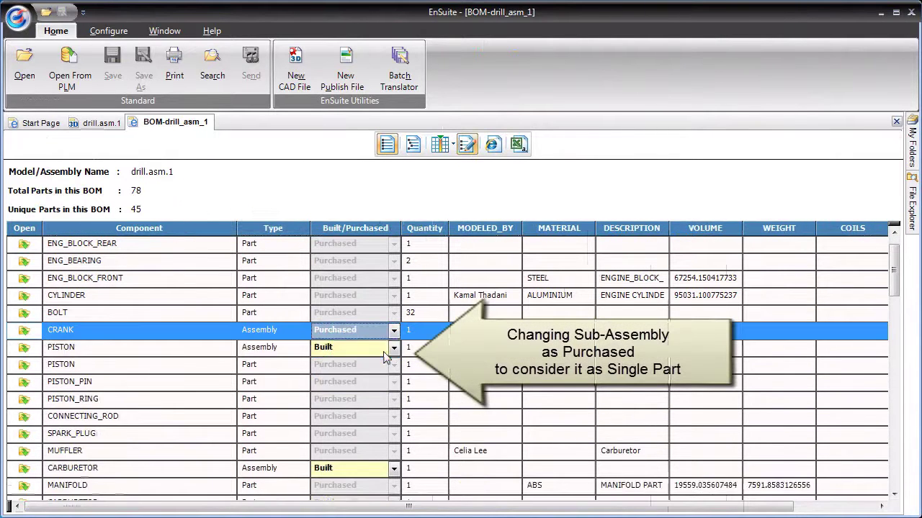
pyautogui.click(394, 348)
pyautogui.click(387, 374)
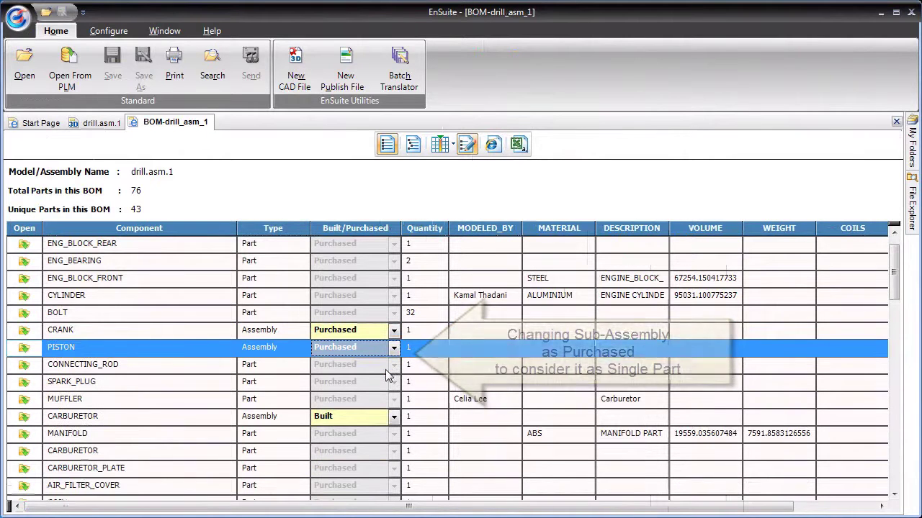
pyautogui.click(465, 148)
# Hide the MODELED_BY, COILS and SMT_THICKNESS columns from the BOM.
pyautogui.click(441, 145)
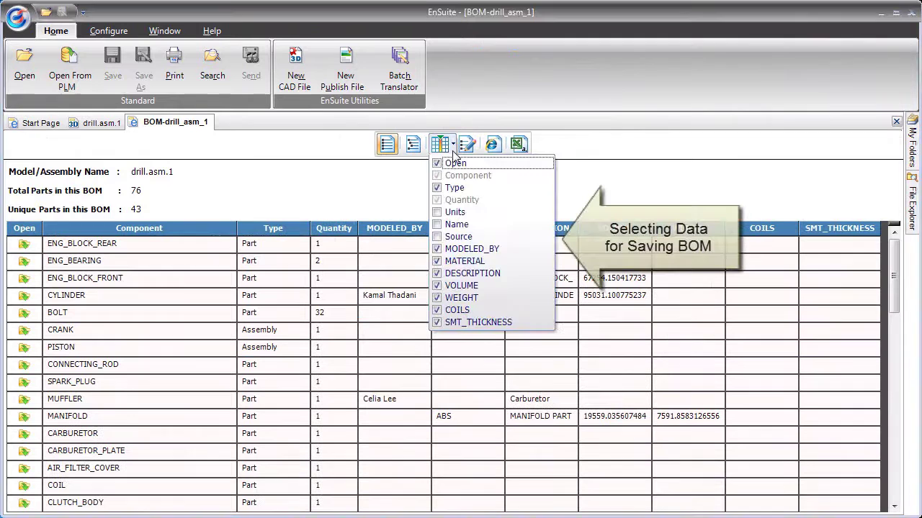
pyautogui.click(436, 248)
pyautogui.click(437, 310)
pyautogui.click(437, 323)
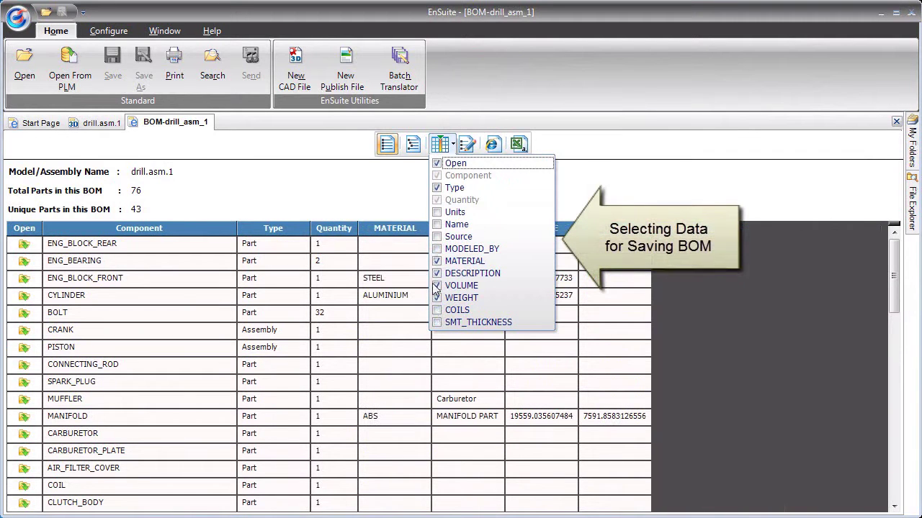
pyautogui.click(425, 207)
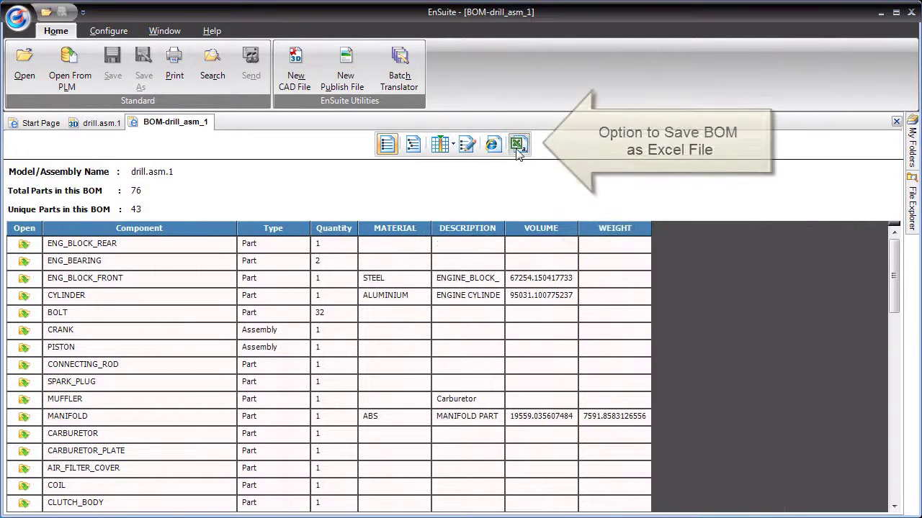
# Save the BOM as drill.xls and view it in Excel from the CADFiles folder.
pyautogui.click(517, 146)
pyautogui.click(380, 319)
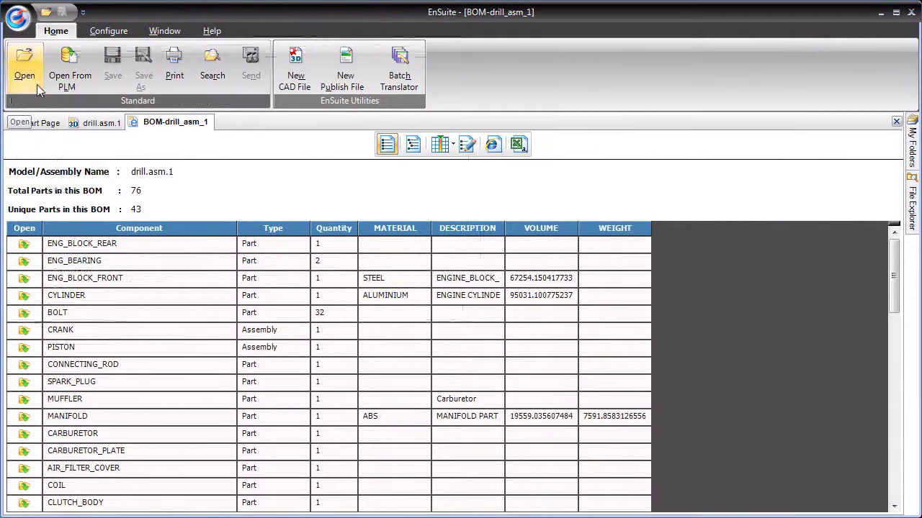
pyautogui.click(36, 79)
pyautogui.moveTo(627, 263); pyautogui.dragTo(626, 306)
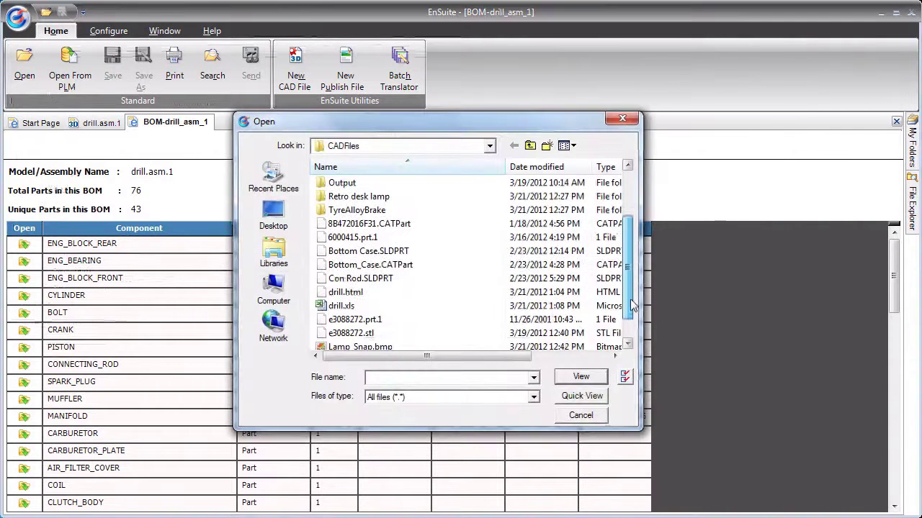
pyautogui.click(342, 305)
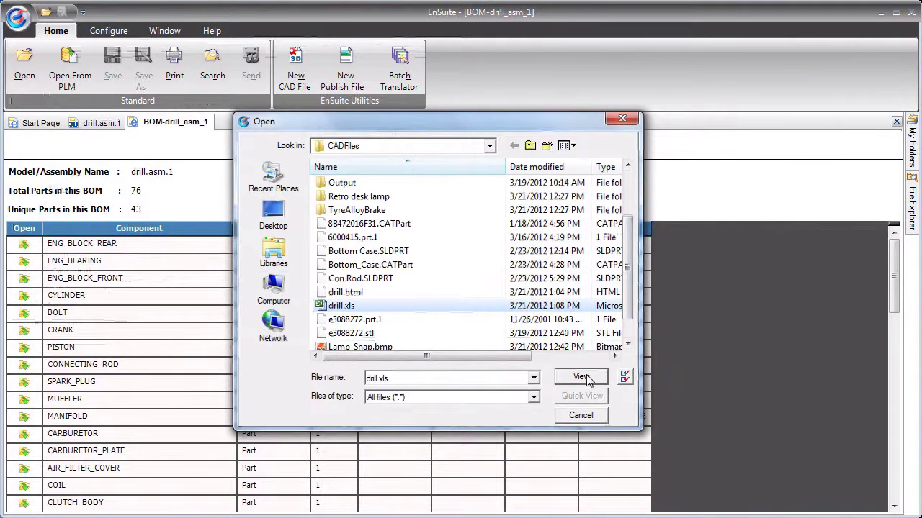
pyautogui.click(583, 378)
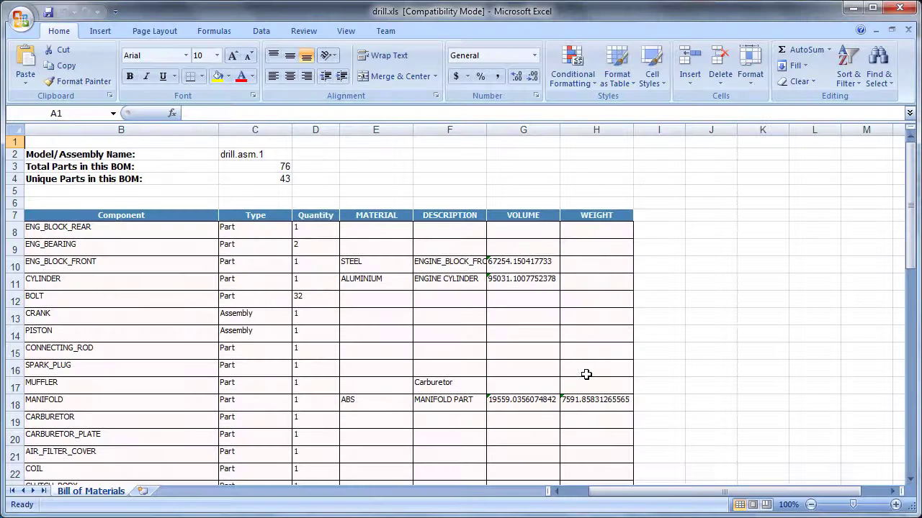
# Scroll through the drill.xls Bill of Materials sheet in Excel.
pyautogui.moveTo(905, 238)
pyautogui.mouseDown()
pyautogui.moveTo(915, 304)
pyautogui.moveTo(913, 198)
pyautogui.mouseUp()
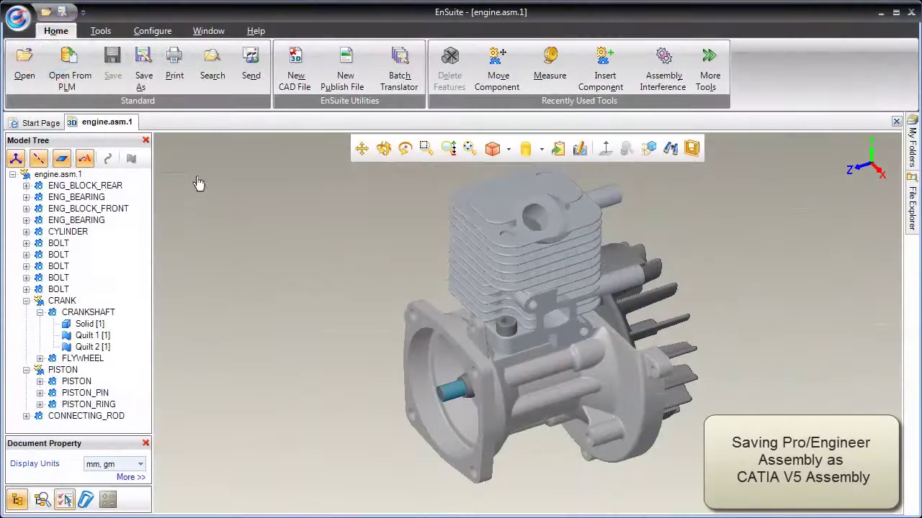
# Save the engine assembly as engine.CATProduct in CATIA V5 format, output version R20.
pyautogui.click(144, 67)
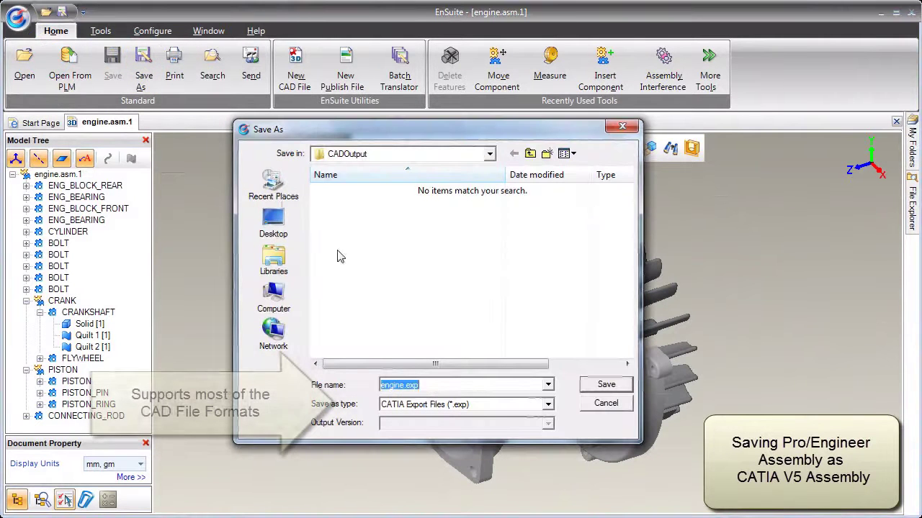
pyautogui.click(521, 408)
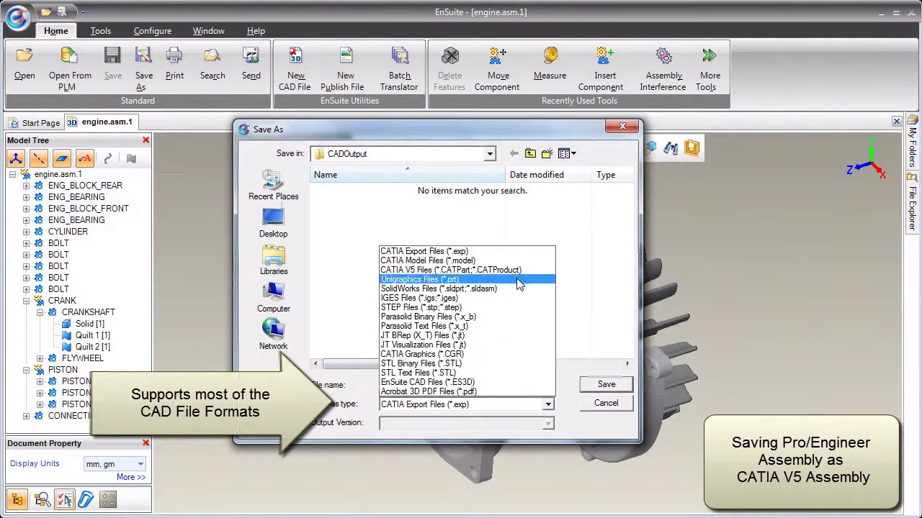
pyautogui.click(521, 278)
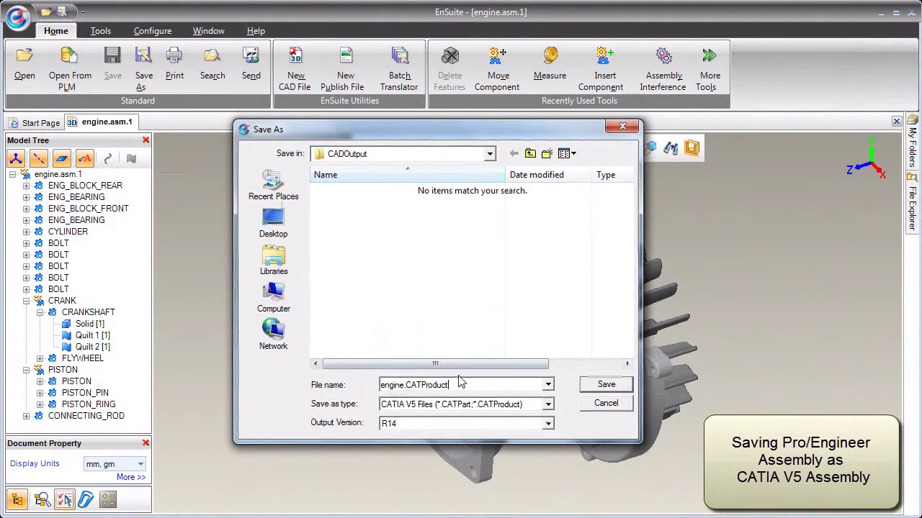
pyautogui.click(430, 424)
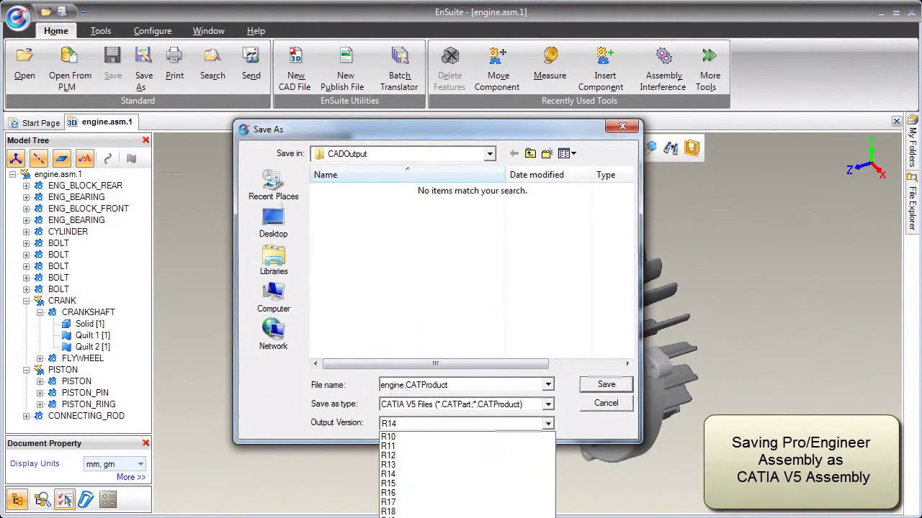
pyautogui.click(403, 517)
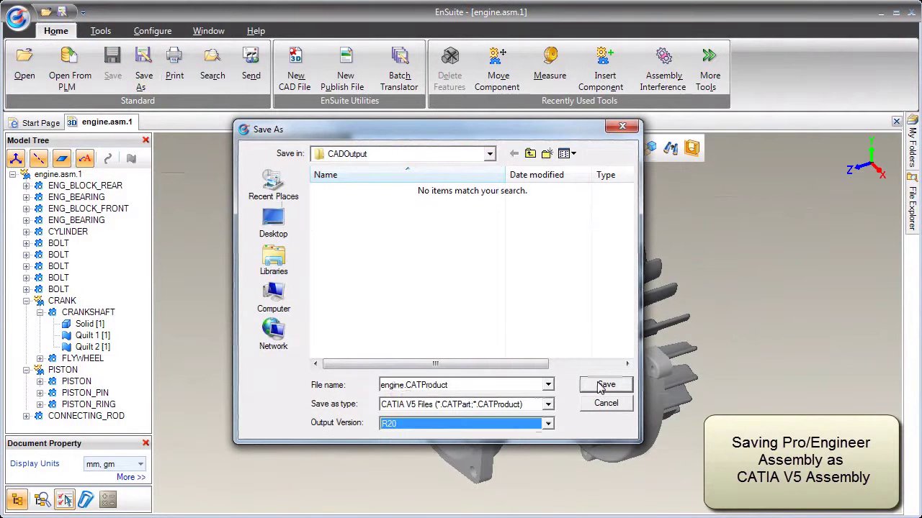
pyautogui.click(603, 386)
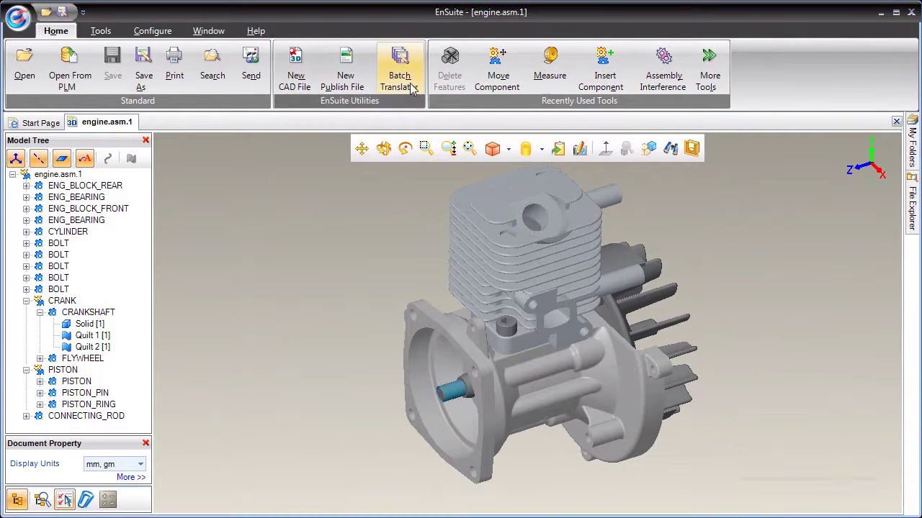
# Set up a batch translation from CATIA V5 to Unigraphics files at output version NX7.
pyautogui.click(400, 72)
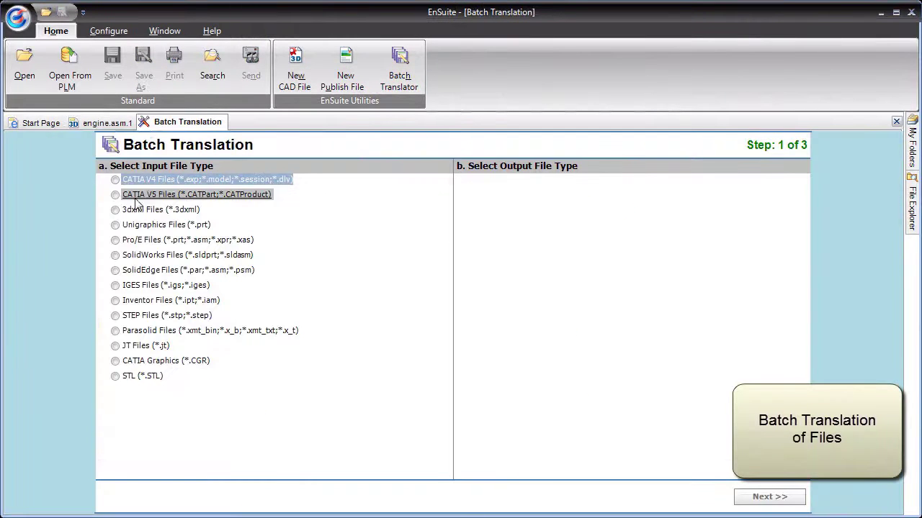
pyautogui.click(137, 204)
pyautogui.click(487, 227)
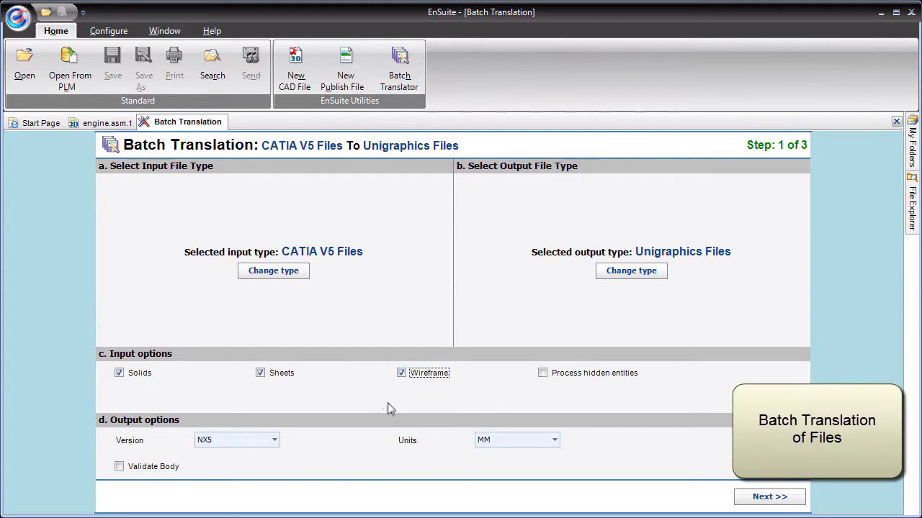
pyautogui.click(267, 440)
pyautogui.click(208, 500)
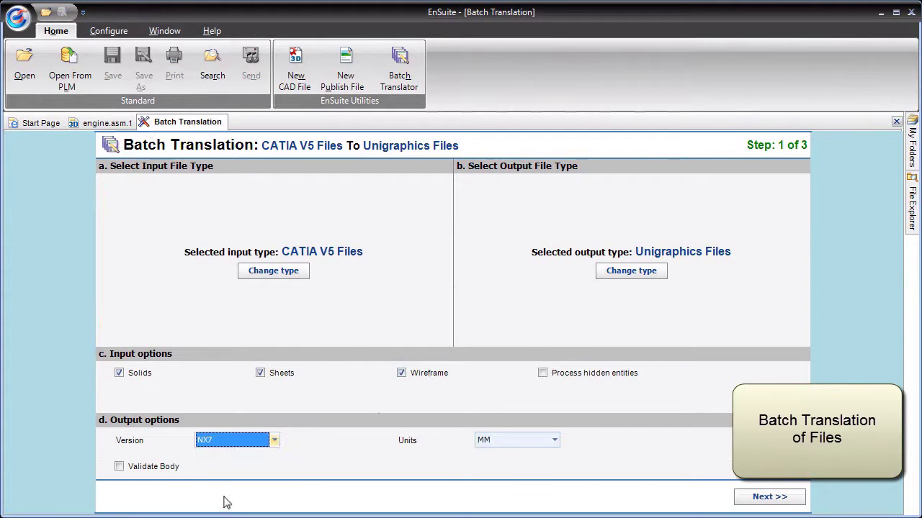
pyautogui.click(748, 505)
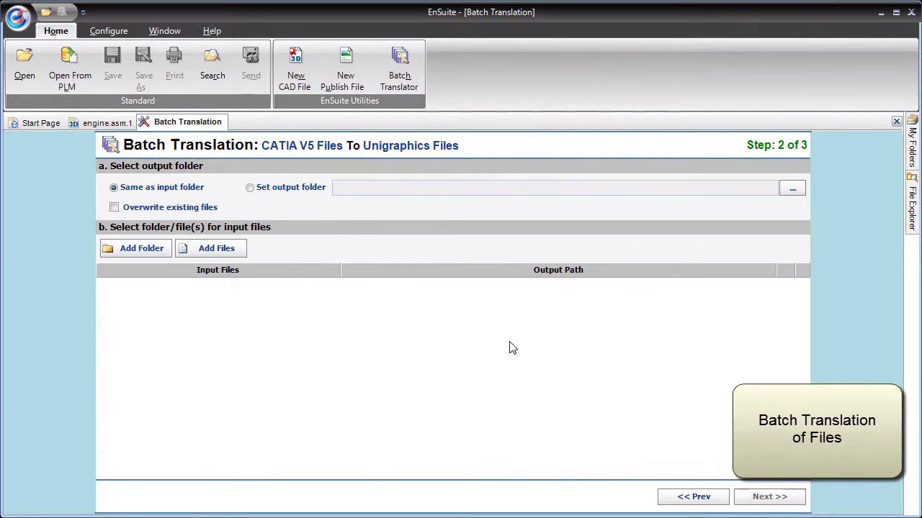
# Set the translation output folder to C:\CADOutput.
pyautogui.click(268, 189)
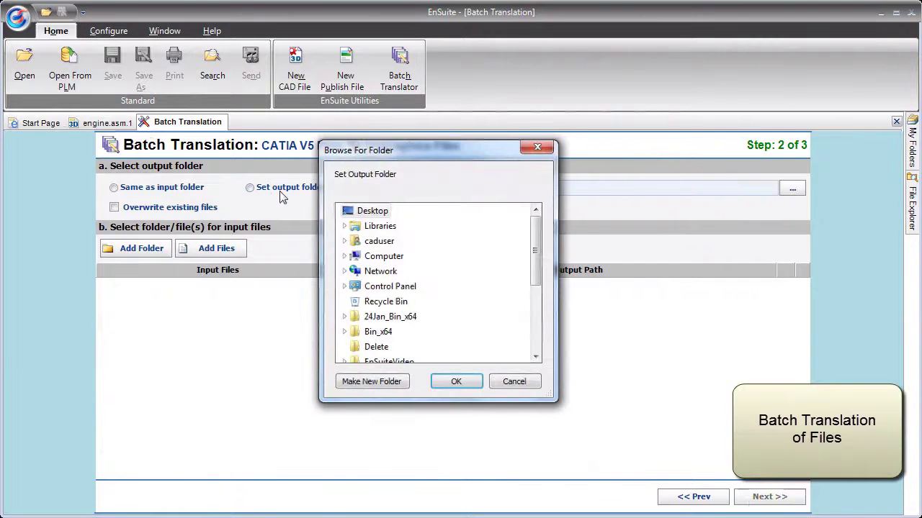
pyautogui.doubleClick(382, 257)
pyautogui.doubleClick(397, 272)
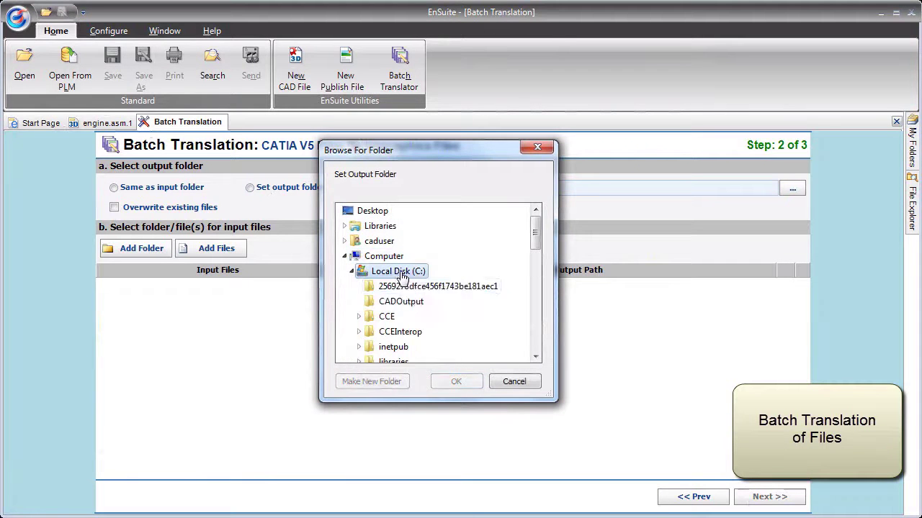
pyautogui.click(401, 302)
pyautogui.click(456, 382)
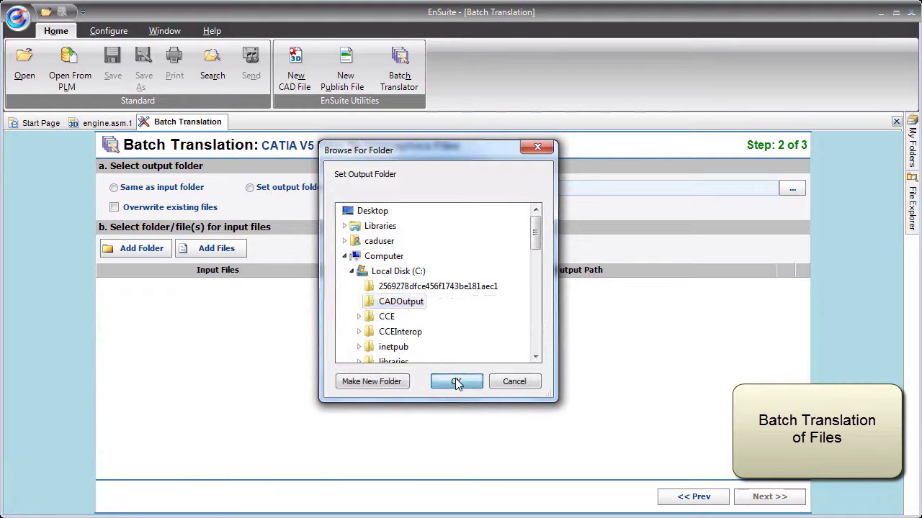
# Add BaseMM1001a.CATPart from Moto and DRILL_CHUCK.CATProduct from GearBox as input files.
pyautogui.click(216, 248)
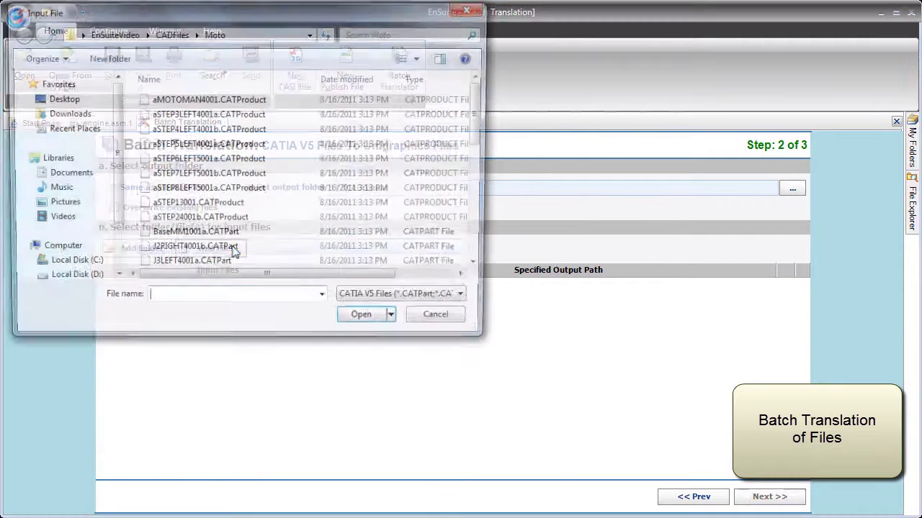
pyautogui.click(230, 236)
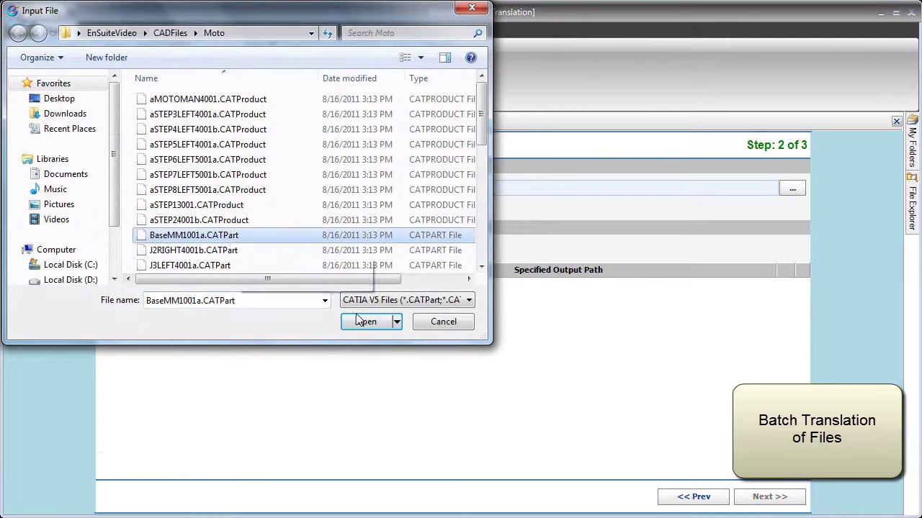
pyautogui.click(366, 321)
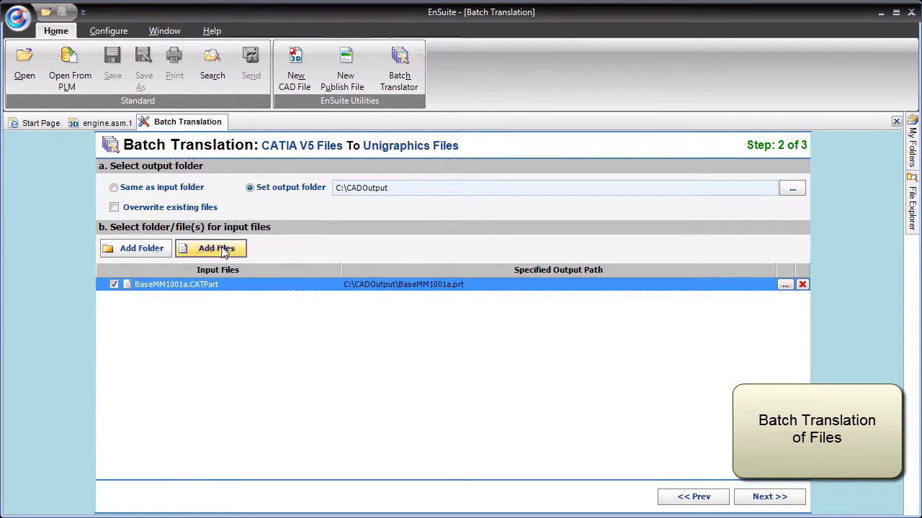
pyautogui.click(216, 248)
pyautogui.click(172, 34)
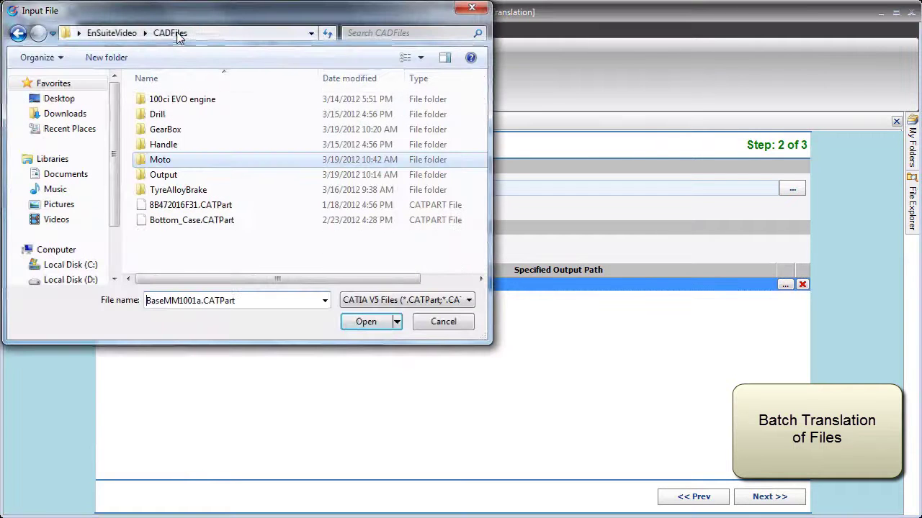
pyautogui.doubleClick(163, 134)
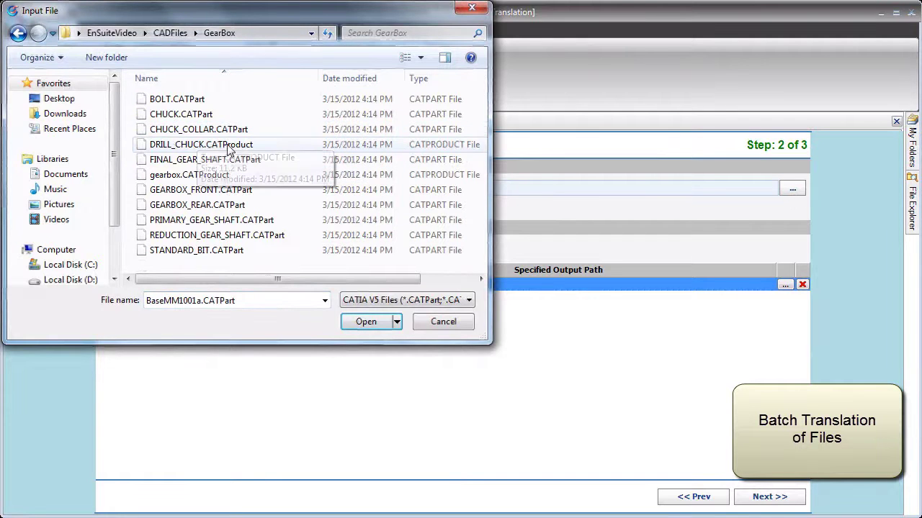
pyautogui.doubleClick(240, 149)
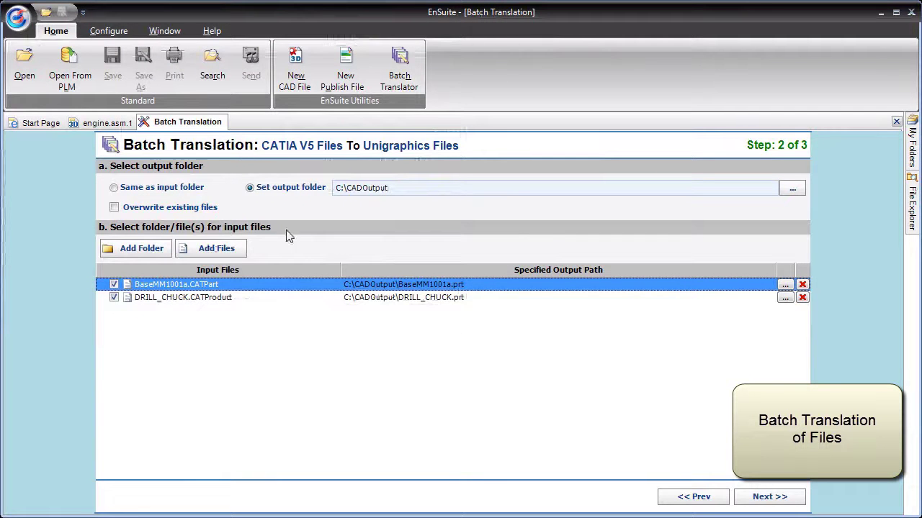
# Start translating both CATIA files and open the finished translation's summary report.
pyautogui.click(761, 497)
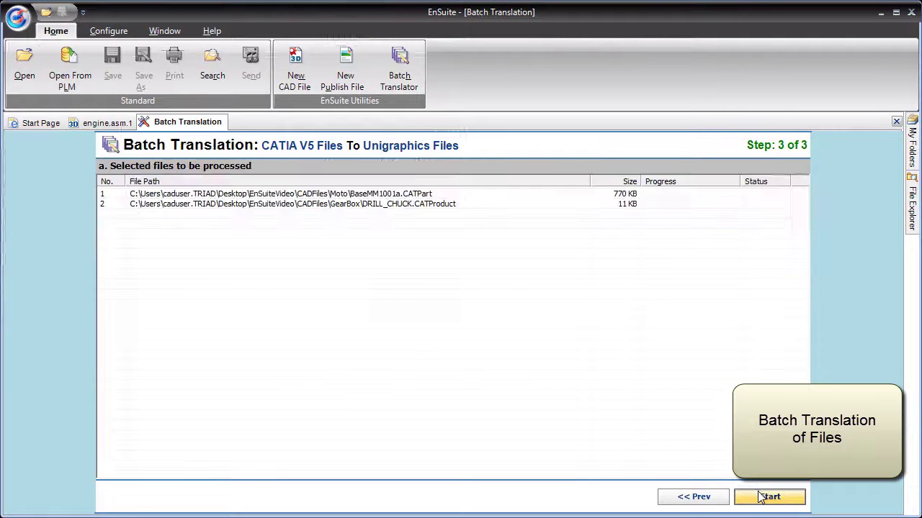
pyautogui.click(768, 497)
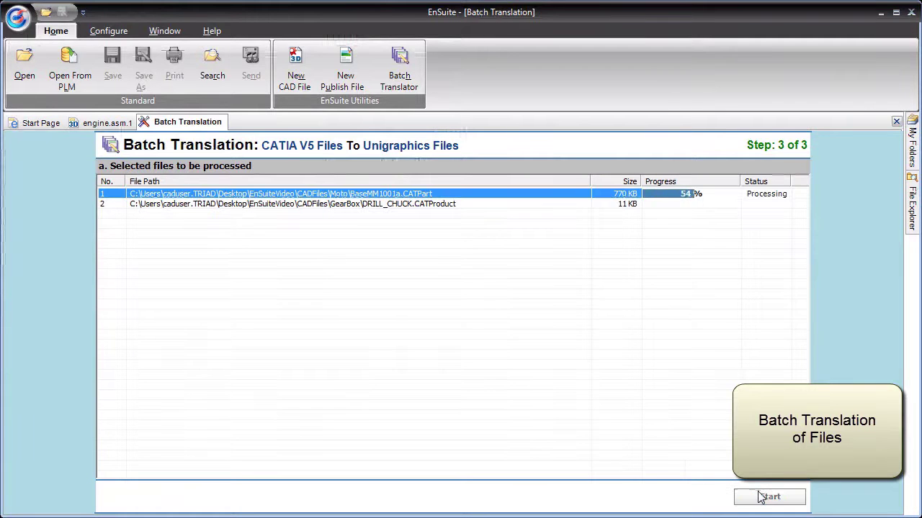
pyautogui.click(760, 500)
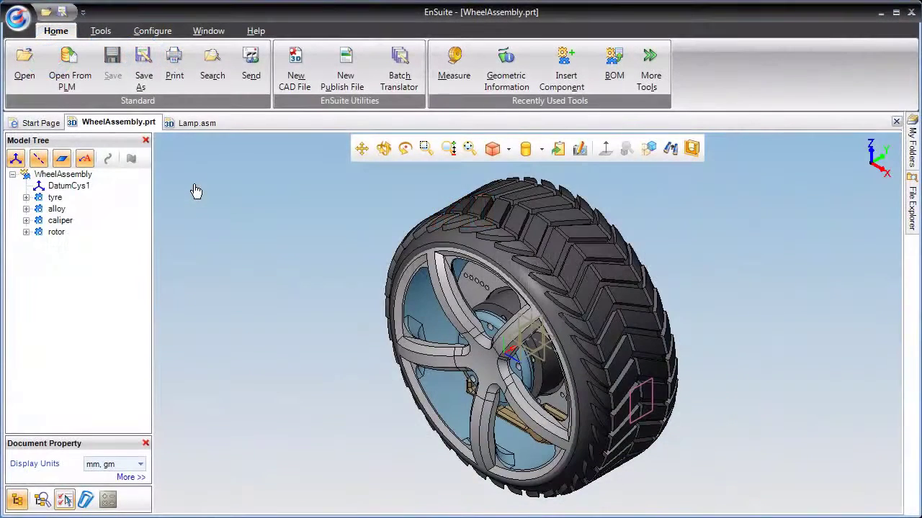
# Save the wheel model as WheelAssembly.pdf in Acrobat 3D PDF format.
pyautogui.click(144, 81)
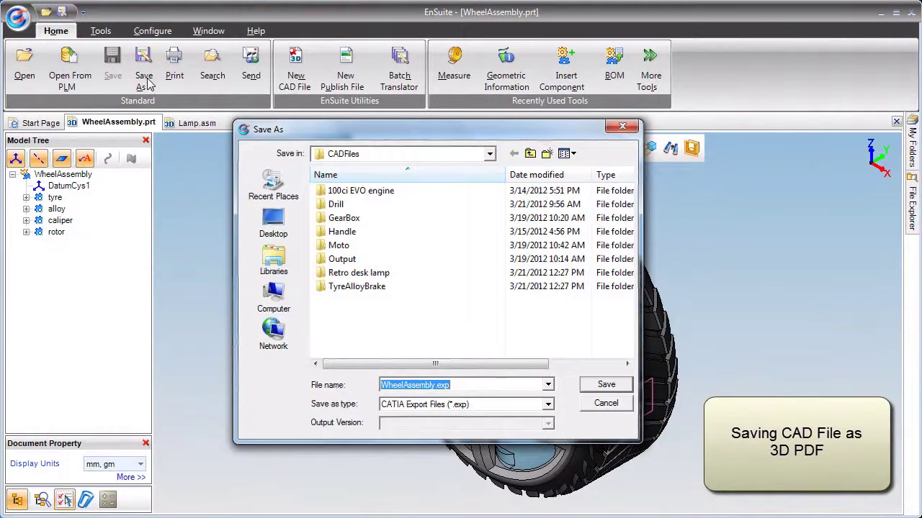
pyautogui.click(417, 409)
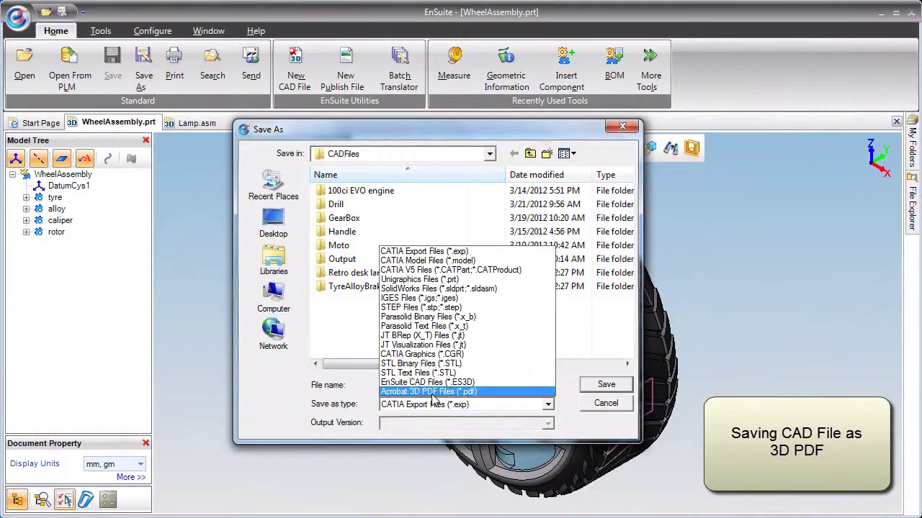
pyautogui.click(437, 393)
pyautogui.click(597, 385)
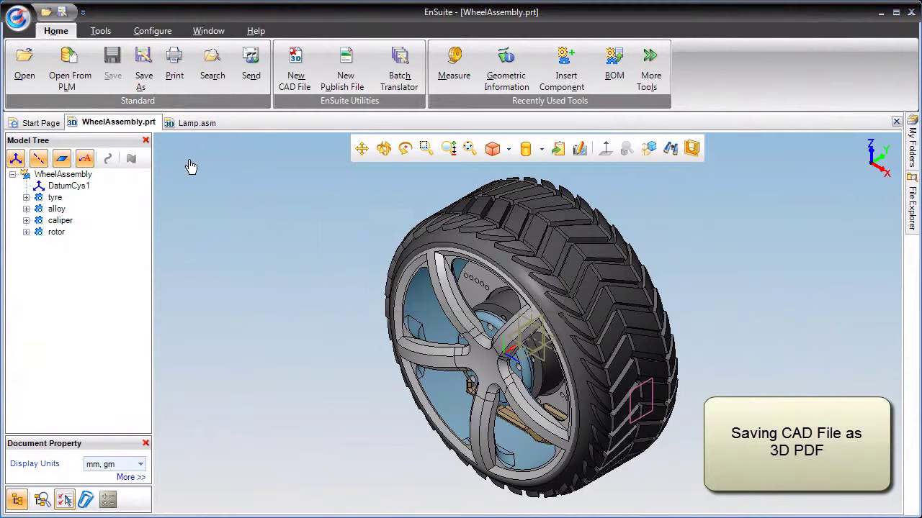
# Open WheelAssembly.pdf in Adobe Reader, rotate it, expand its model tree, then close Reader.
pyautogui.click(25, 72)
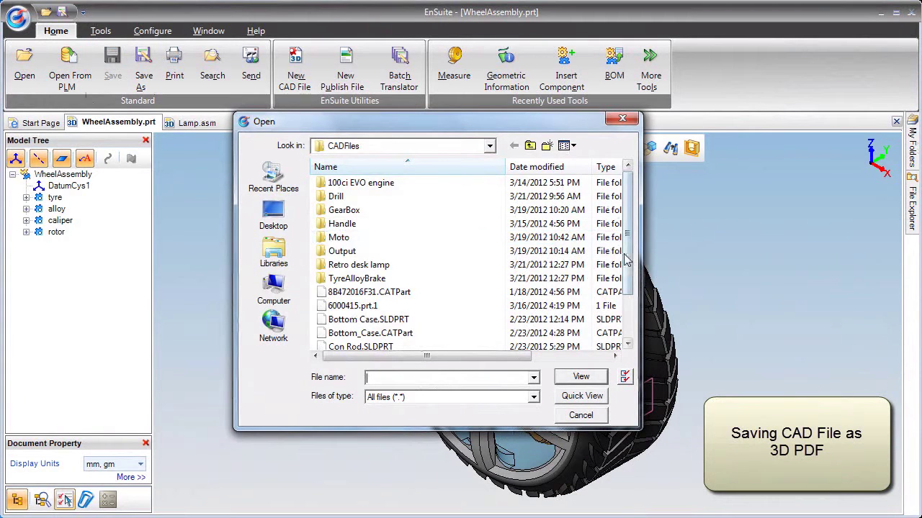
pyautogui.click(627, 344)
pyautogui.click(494, 337)
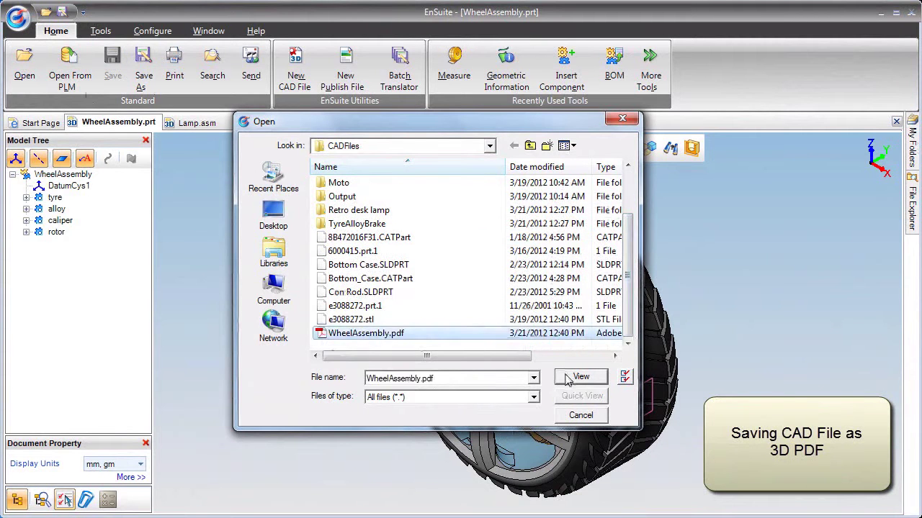
pyautogui.click(581, 376)
pyautogui.moveTo(363, 402); pyautogui.dragTo(477, 206)
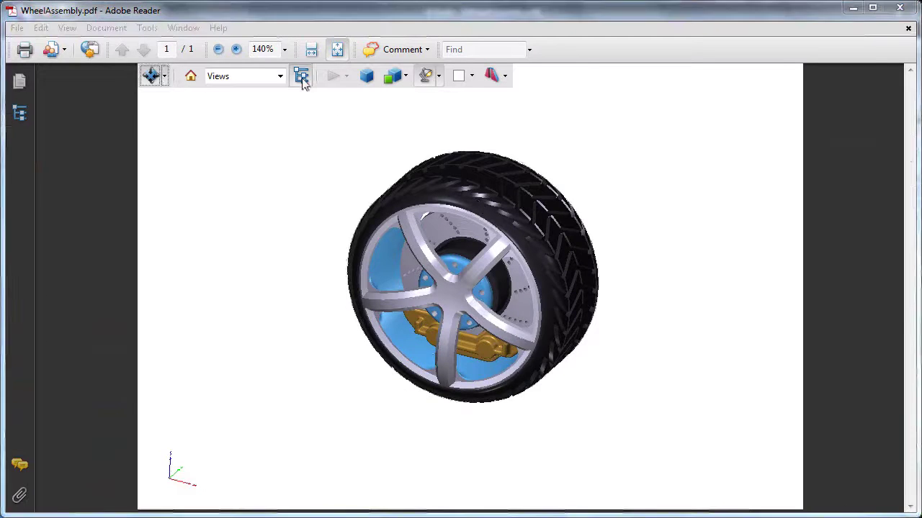
pyautogui.click(301, 76)
pyautogui.click(59, 140)
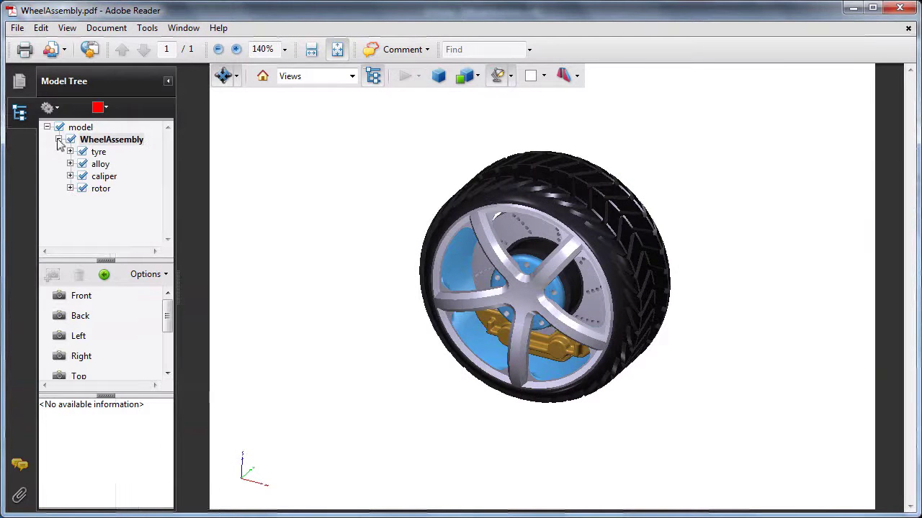
pyautogui.click(900, 10)
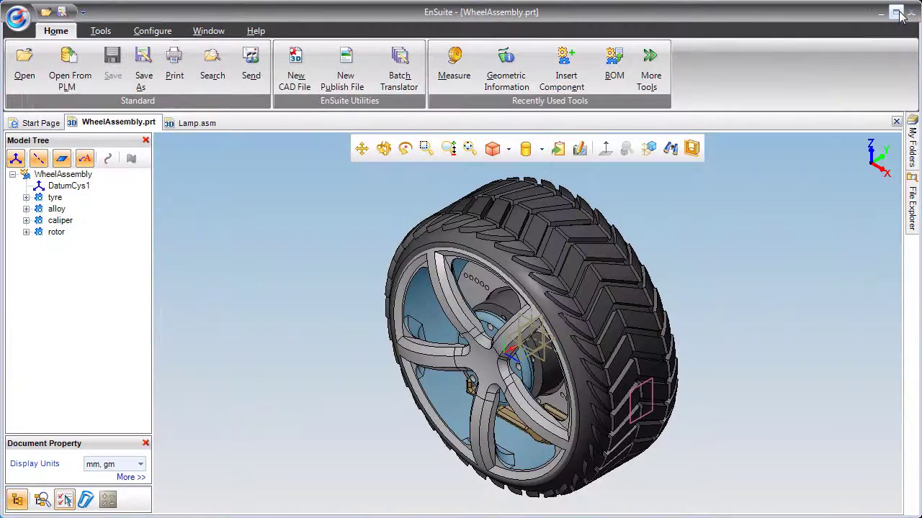
# Snapshot the Lamp.asm model and draw an ellipse around the screw at the hose-shade joint.
pyautogui.click(201, 123)
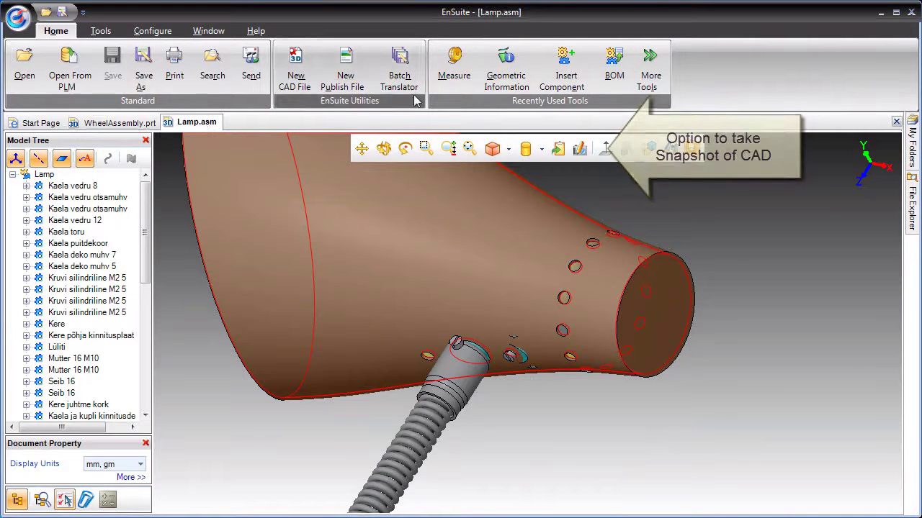
pyautogui.click(580, 149)
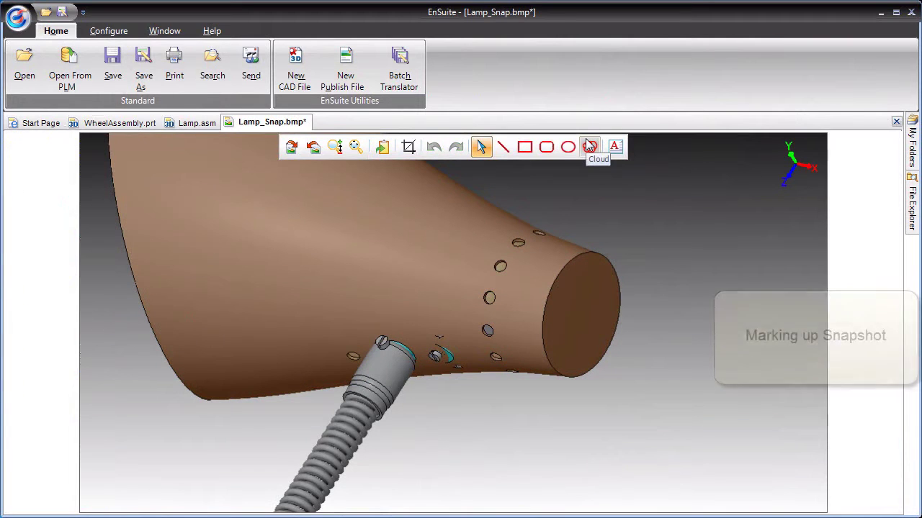
pyautogui.click(567, 147)
pyautogui.moveTo(455, 363); pyautogui.dragTo(386, 332)
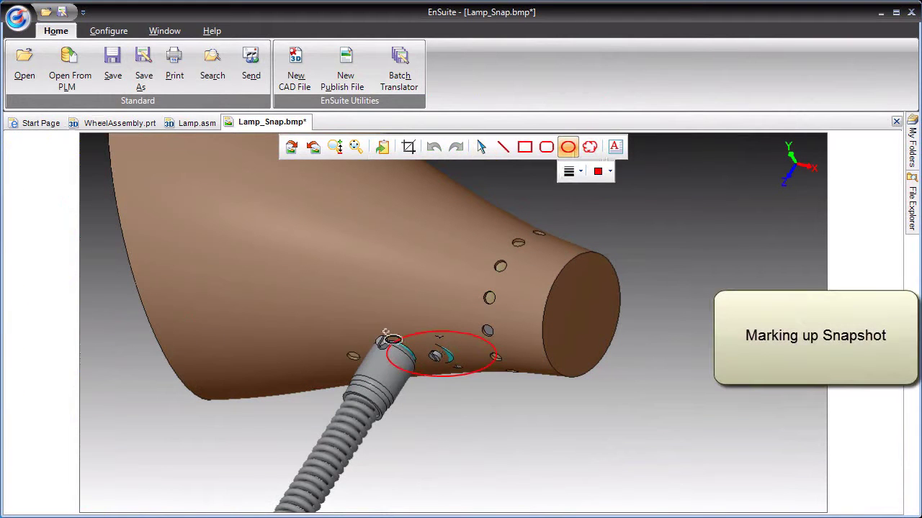
# Add a 'Check the interference' arrow callout with orange text beside the lamp shade.
pyautogui.click(615, 147)
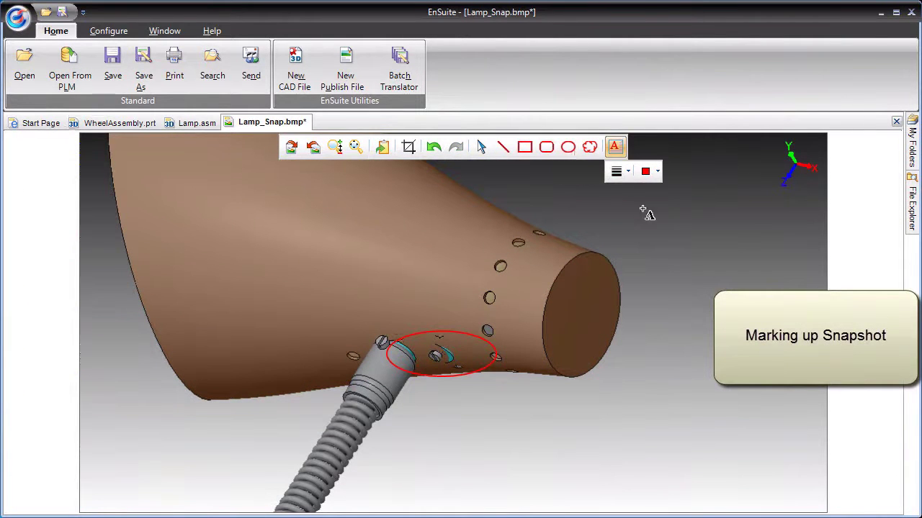
pyautogui.moveTo(712, 266); pyautogui.dragTo(776, 250)
pyautogui.write('Check the')
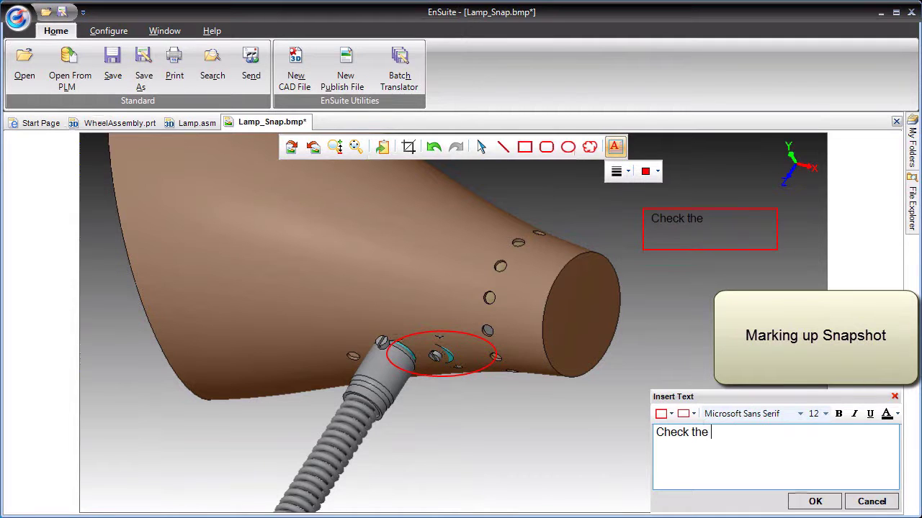
pyautogui.write('interferen')
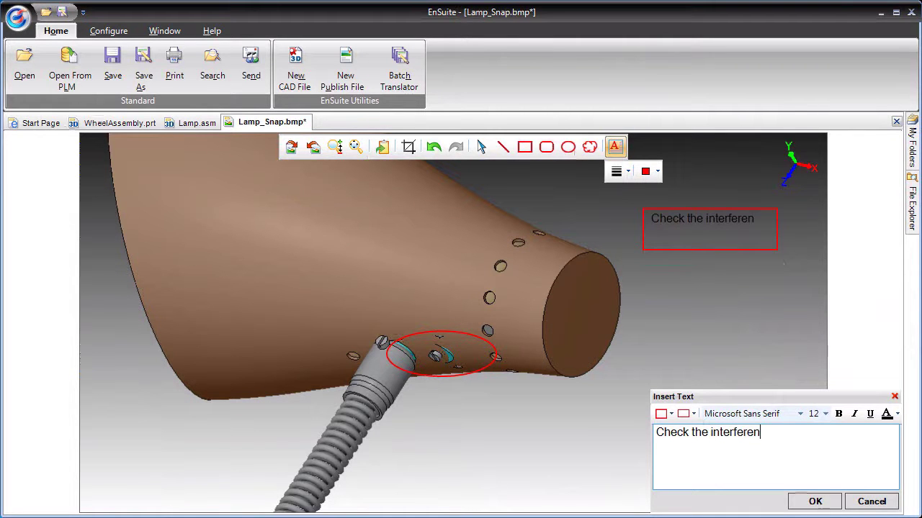
pyautogui.write('ce')
pyautogui.click(693, 413)
pyautogui.click(713, 449)
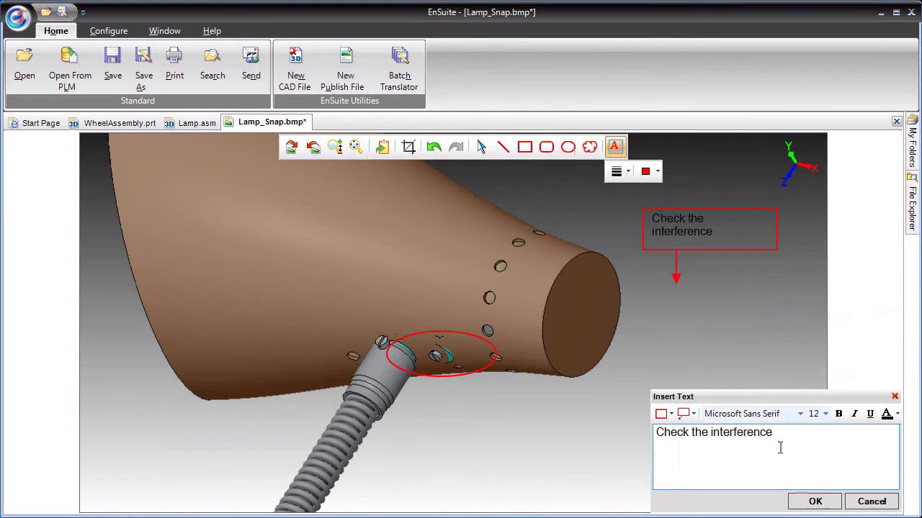
pyautogui.click(897, 416)
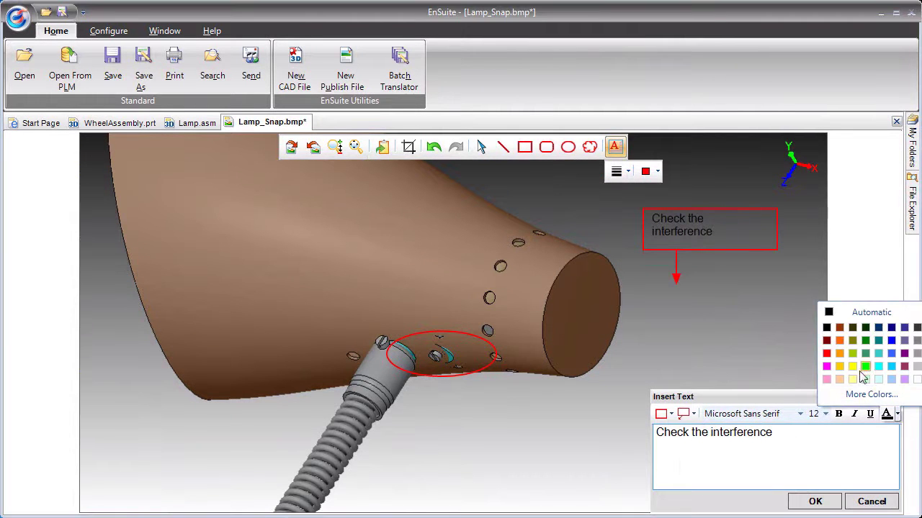
pyautogui.click(840, 353)
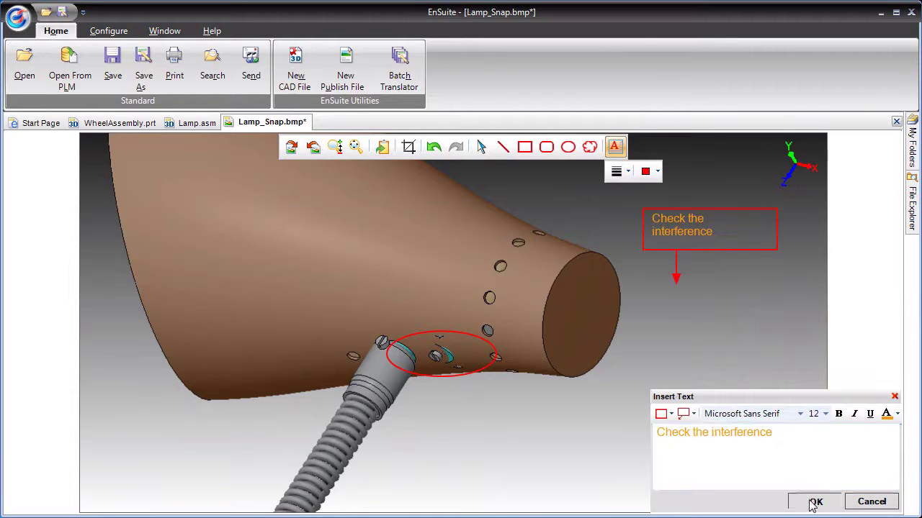
pyautogui.click(814, 501)
# Drag the callout's arrow so it points at the circled screw.
pyautogui.click(481, 147)
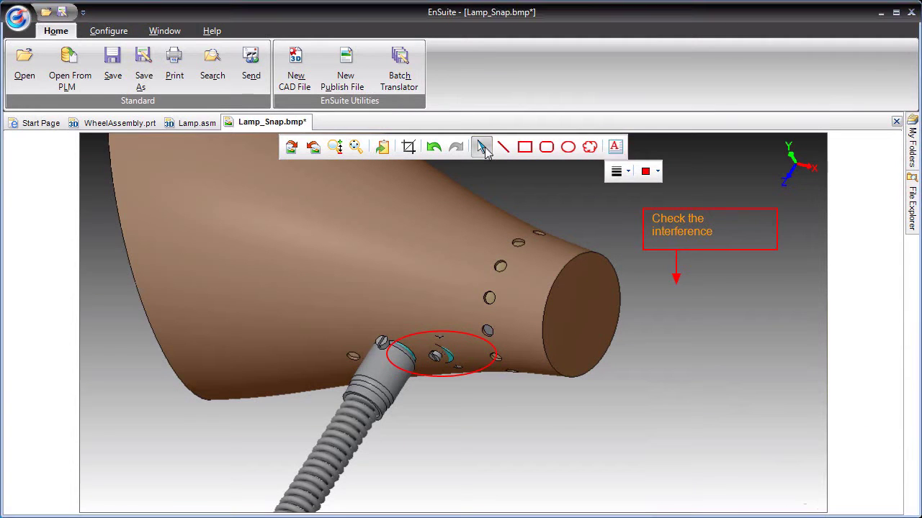
pyautogui.click(645, 251)
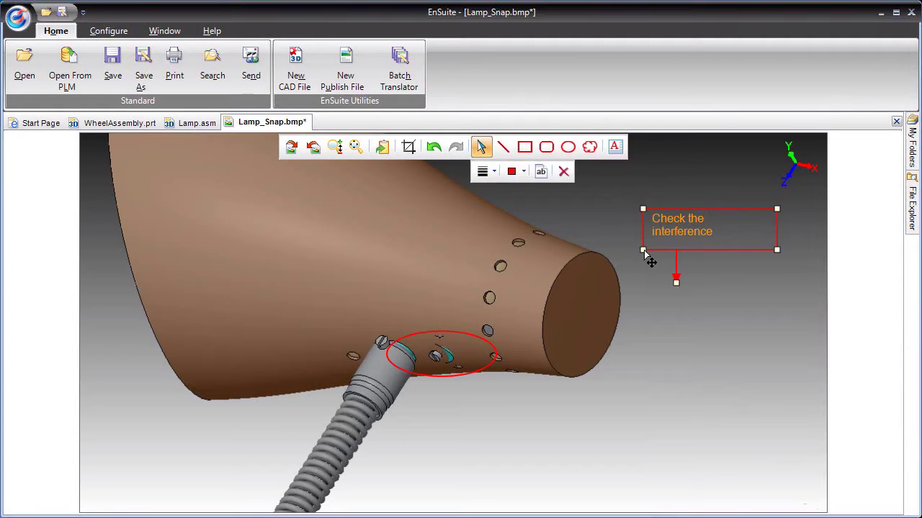
pyautogui.moveTo(675, 283); pyautogui.dragTo(494, 345)
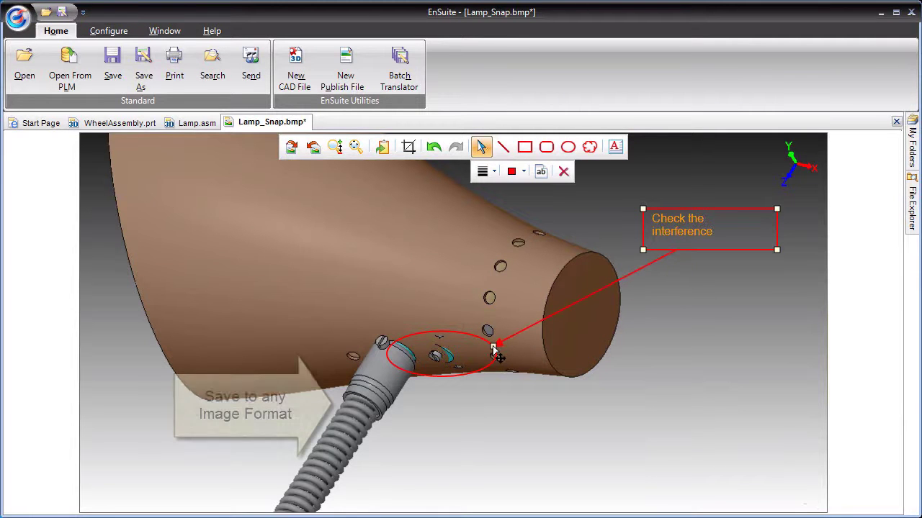
pyautogui.click(643, 344)
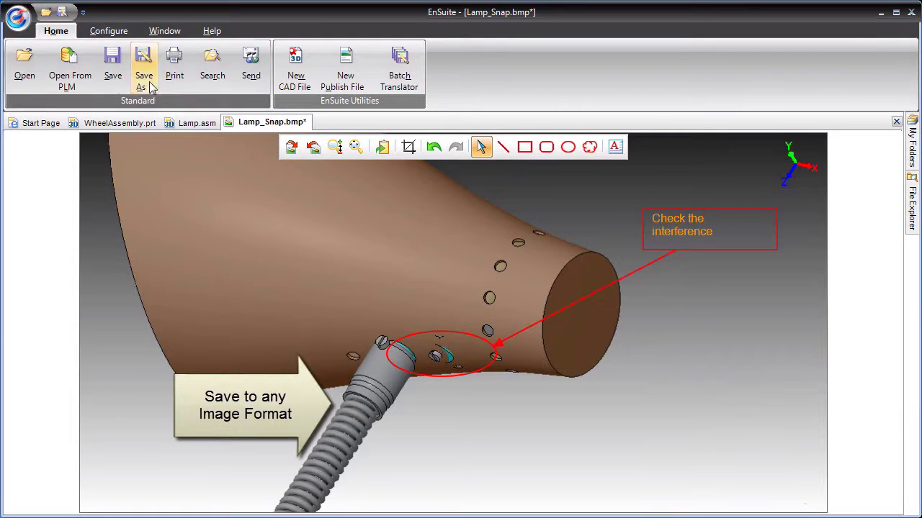
# Save the marked-up snapshot as Lamp_Snap.bmp in Bitmap Files (*.bmp) format.
pyautogui.click(144, 78)
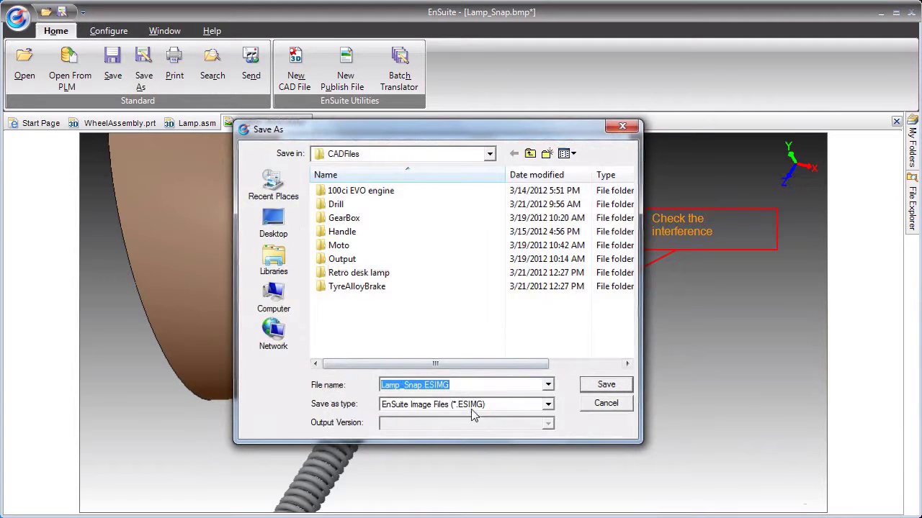
pyautogui.click(471, 405)
pyautogui.click(454, 427)
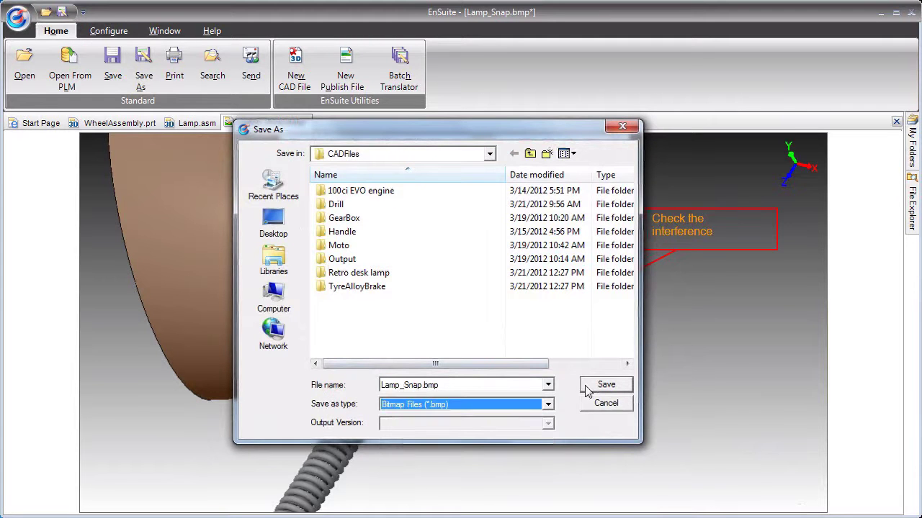
pyautogui.click(597, 385)
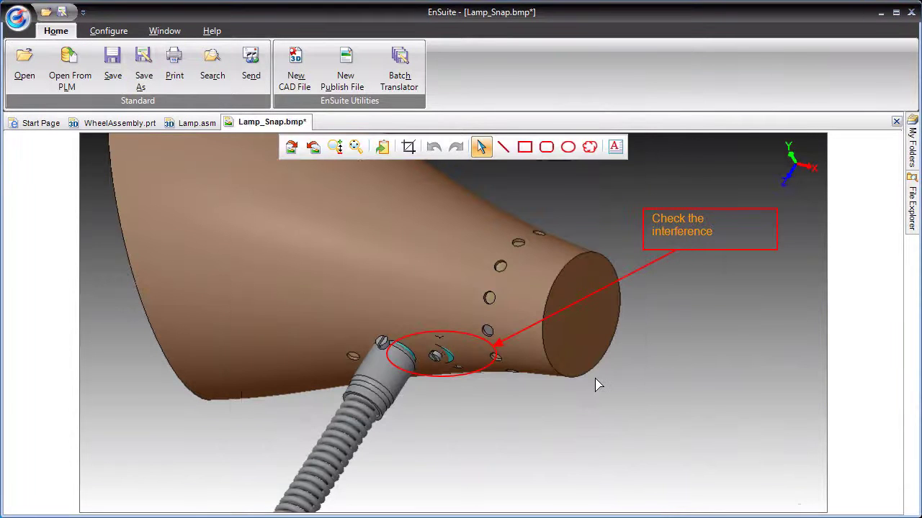